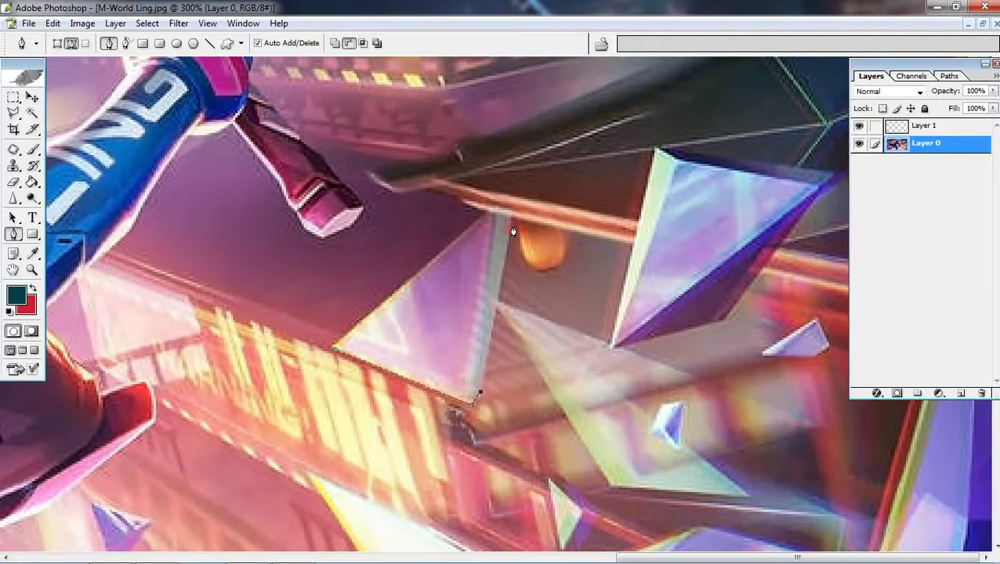
Step: Finish the path around the purple triangular shard beside the sword handle and copy that area onto a new layer
left_click(336, 346)
key("ctrl+Return")
key("ctrl+j")
Step: Outline the large pyramid-shaped shard below the WANTED sign on Layer 0 and copy it onto a new layer
left_click(925, 161)
left_click_drag(666, 423, 475, 213)
scroll(475, 212, "down", 3)
left_click(460, 452)
left_click(403, 305)
left_click(379, 145)
left_click(541, 271)
left_click(694, 392)
left_click(765, 443)
key("ctrl+Return")
key("ctrl+j")
Step: Outline the large purple shard cluster at the image's right edge on Layer 0 and copy it onto a new layer
key("alt+bracketleft")
left_click_drag(686, 294, 686, 301)
scroll(686, 301, "up", 5)
left_click_drag(900, 75, 234, 134)
scroll(548, 343, "down", 3)
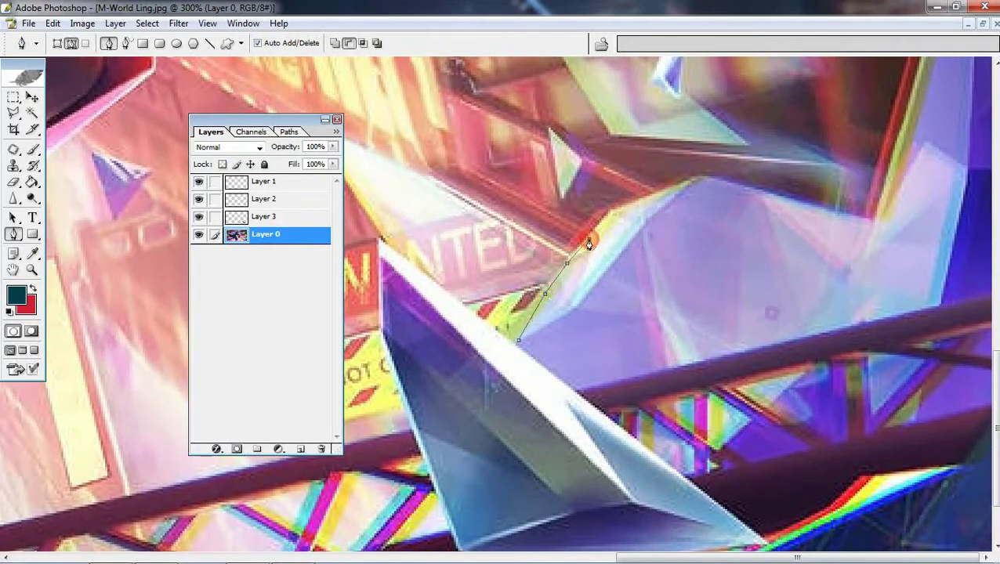
scroll(872, 226, "up", 5)
scroll(901, 235, "down", 2)
left_click(907, 327)
left_click(949, 170)
left_click(966, 373)
scroll(955, 343, "down", 2)
left_click(518, 431)
key("ctrl+Return")
key("ctrl+j")
Step: Outline the small pale green triangular shard above the WANTED sign on Layer 0 and copy it onto a new layer
key("alt+bracketleft")
scroll(540, 459, "up", 4)
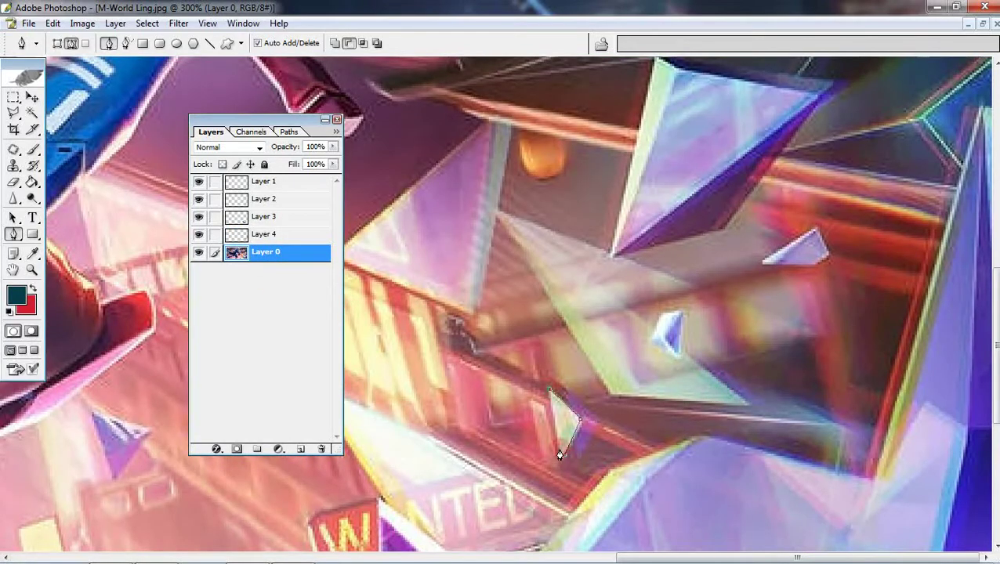
key("ctrl+j")
Step: Outline the small white shard floating below the large blue-purple shard on Layer 0 and copy it onto a new layer
key("alt+bracketleft")
scroll(781, 311, "up", 2)
left_click(817, 272)
key("ctrl+Return")
key("ctrl+j")
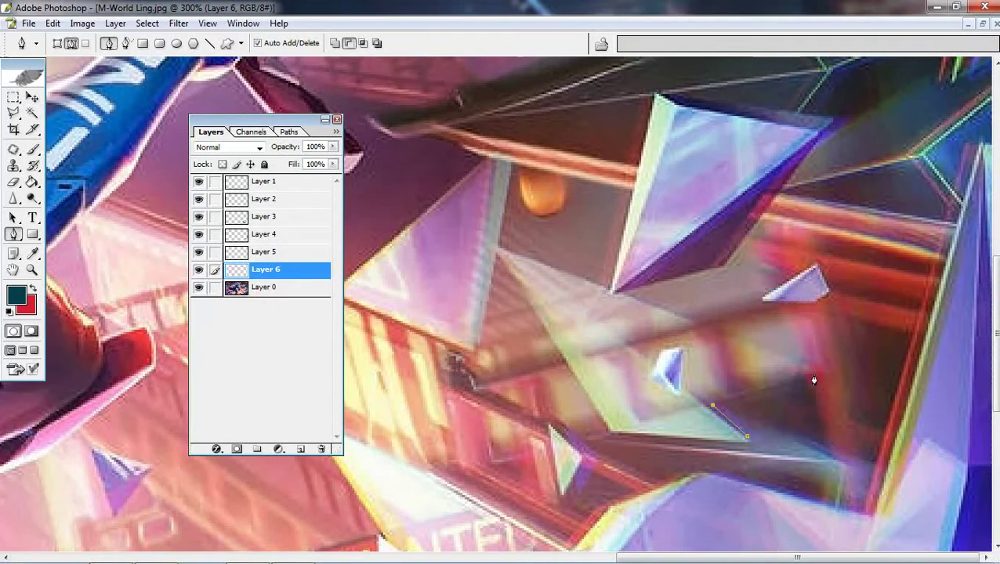
Step: Outline the translucent green shard below the orange lantern and copy that area from Layer 0 onto a new layer
left_click(496, 249)
left_click(606, 435)
left_click(749, 441)
key("ctrl+Return")
key("ctrl+j")
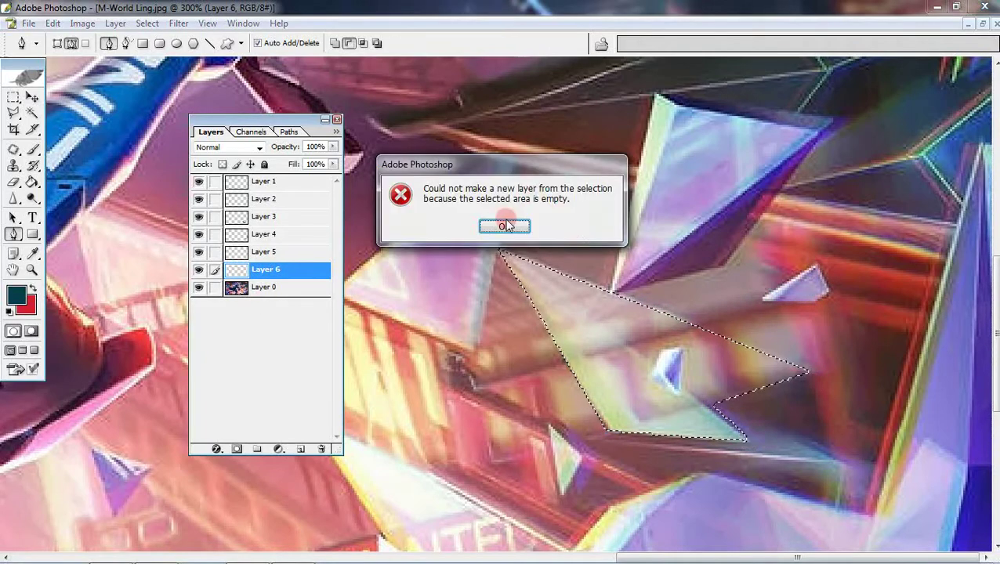
key("Return")
key("alt+bracketleft")
key("ctrl+j")
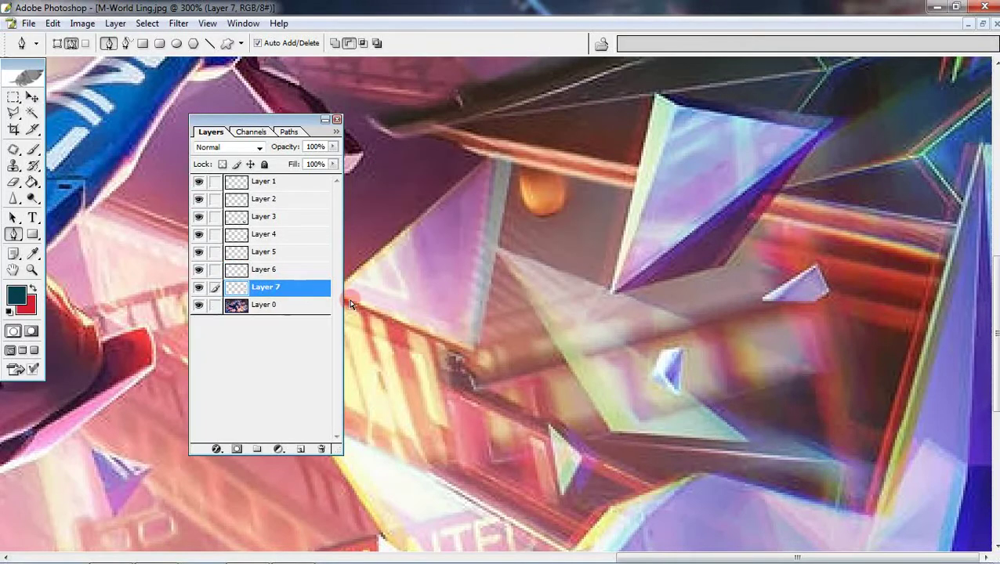
Step: Outline the large blue-purple shard beside the orange lantern and copy it onto a new layer
scroll(839, 214, "up", 3)
left_click(614, 381)
left_click(655, 186)
left_click(839, 213)
key("ctrl+Return")
key("ctrl+j")
Step: Outline the dark blue shard below the red WARNING! sign and copy it onto a new layer
scroll(705, 274, "up", 3)
scroll(567, 337, "left", 5)
left_click(567, 337)
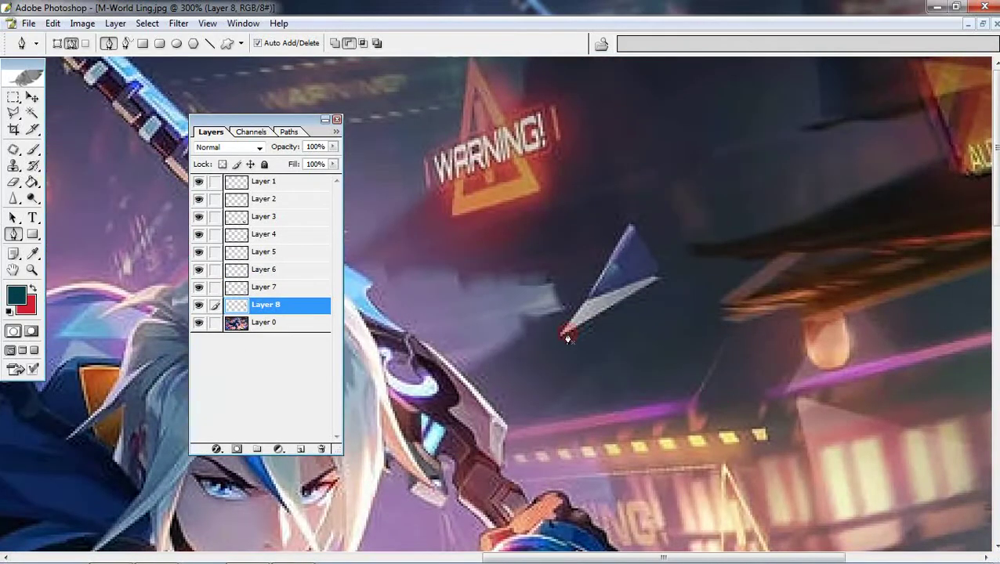
key("ctrl+Return")
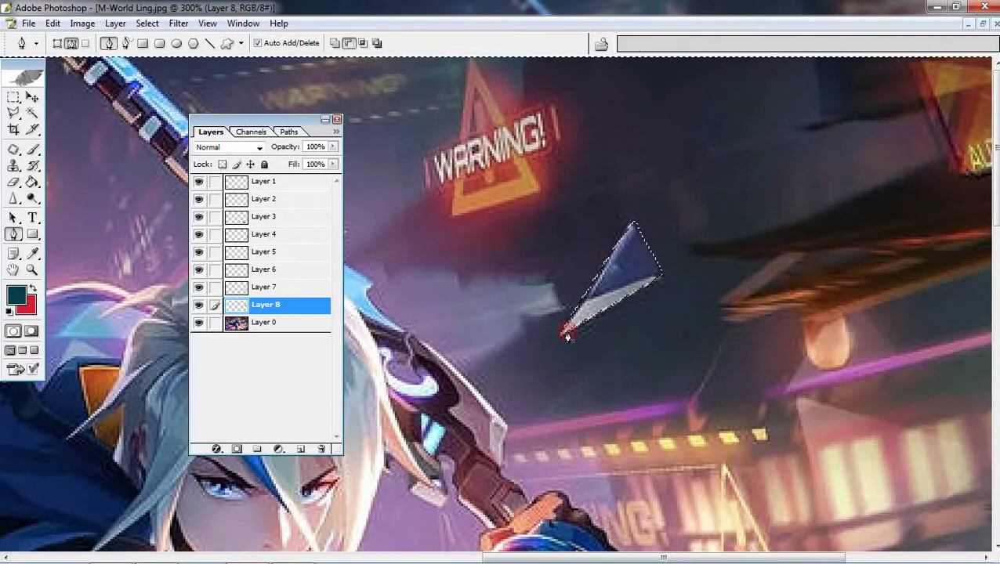
key("ctrl+j")
Step: Outline the large triangular shard over the Chinese signboard and copy it onto a new layer
left_click_drag(460, 206, 680, 248)
scroll(681, 248, "left", 5)
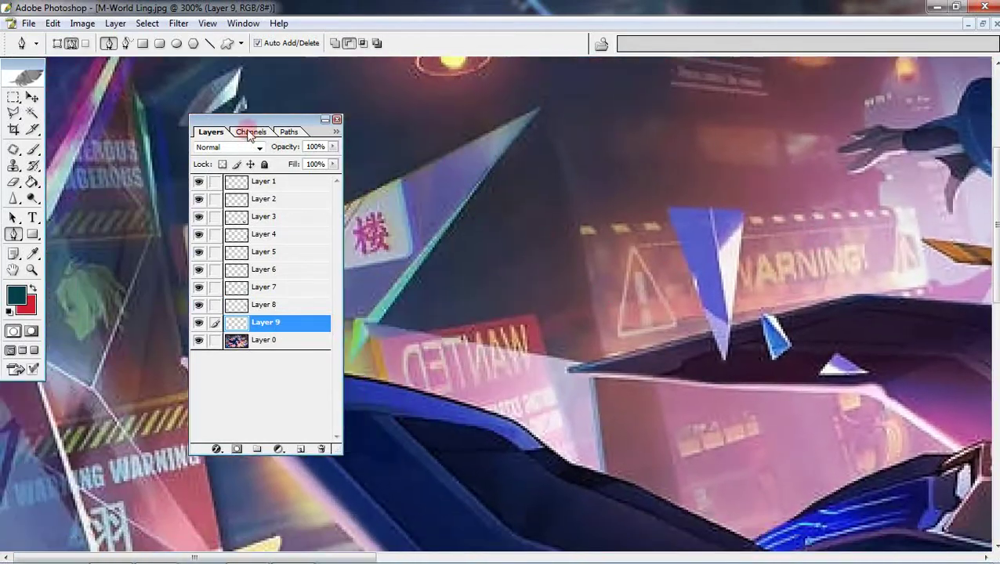
left_click_drag(243, 122, 607, 147)
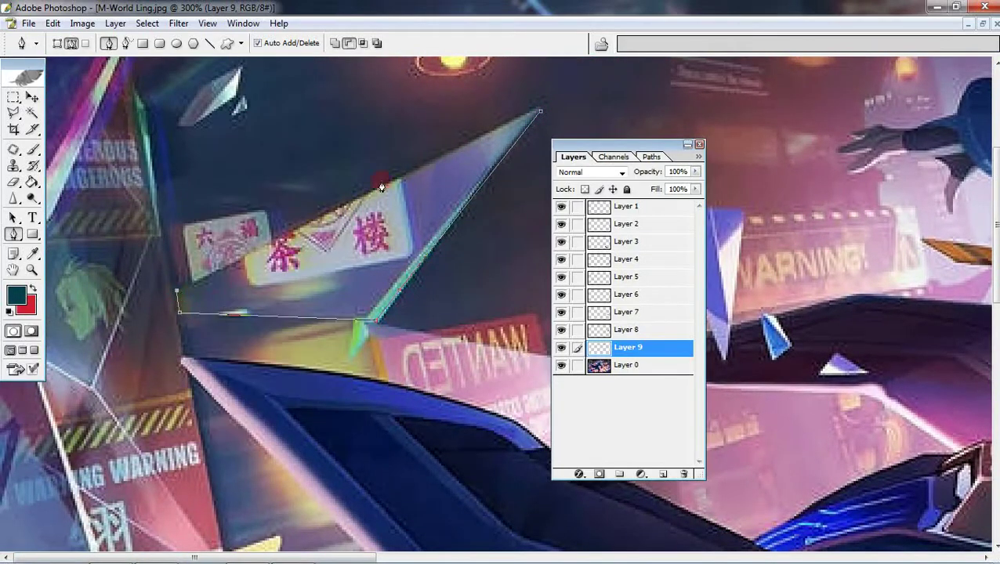
key("ctrl+Return")
key("ctrl+j")
Step: Outline the small grey shard below the red lantern roof and copy it from Layer 0 onto a new layer
scroll(189, 251, "up", 3)
scroll(189, 251, "up", 2)
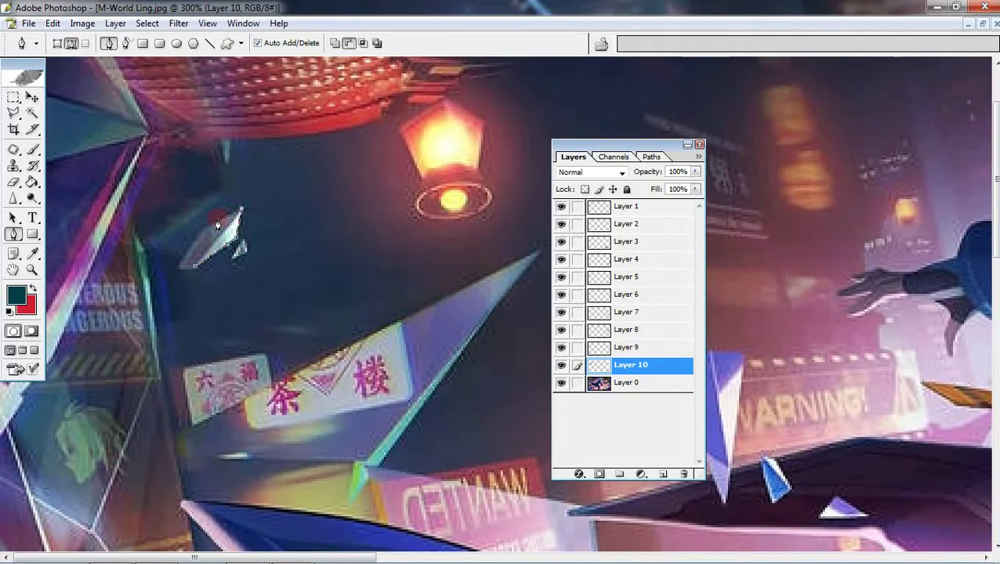
left_click(656, 384)
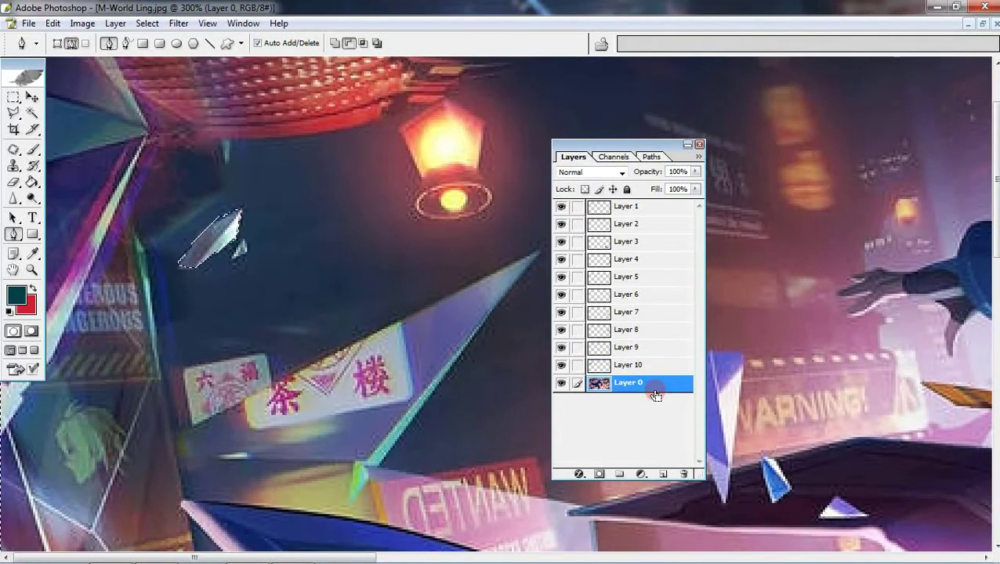
key("ctrl+j")
Step: Outline the small grey-blue shard beside the lattice tower below the coat on Layer 0 and copy it onto a new layer
scroll(273, 424, "up", 2)
scroll(270, 376, "down", 4)
scroll(263, 320, "up", 3)
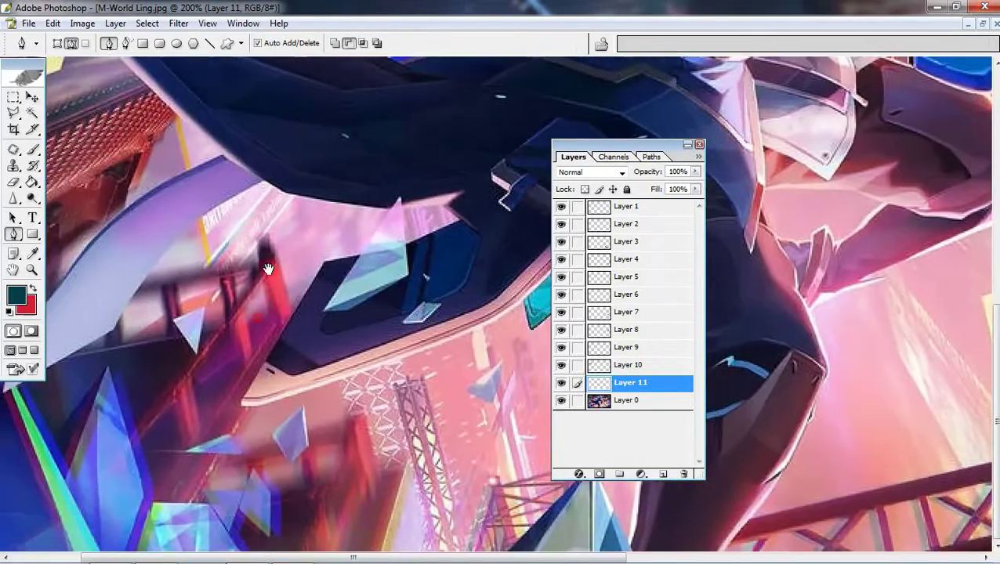
scroll(262, 319, "up", 1)
key("alt+bracketleft")
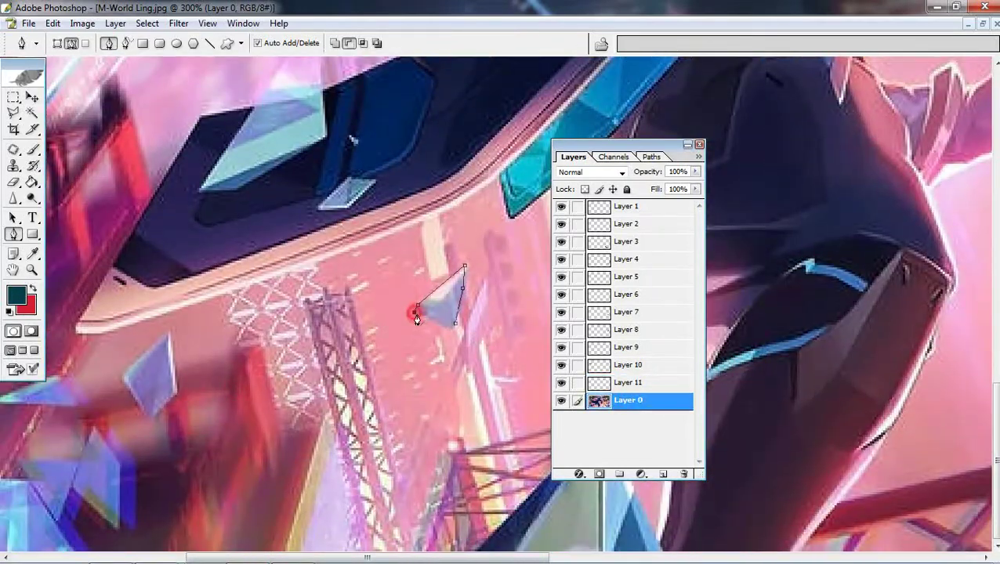
key("ctrl+Return")
key("ctrl+j")
Step: Outline the diamond-shaped purple shard below the coat's lower corner on Layer 0 and copy it onto a new layer
key("alt+bracketleft")
left_click_drag(458, 329, 377, 413)
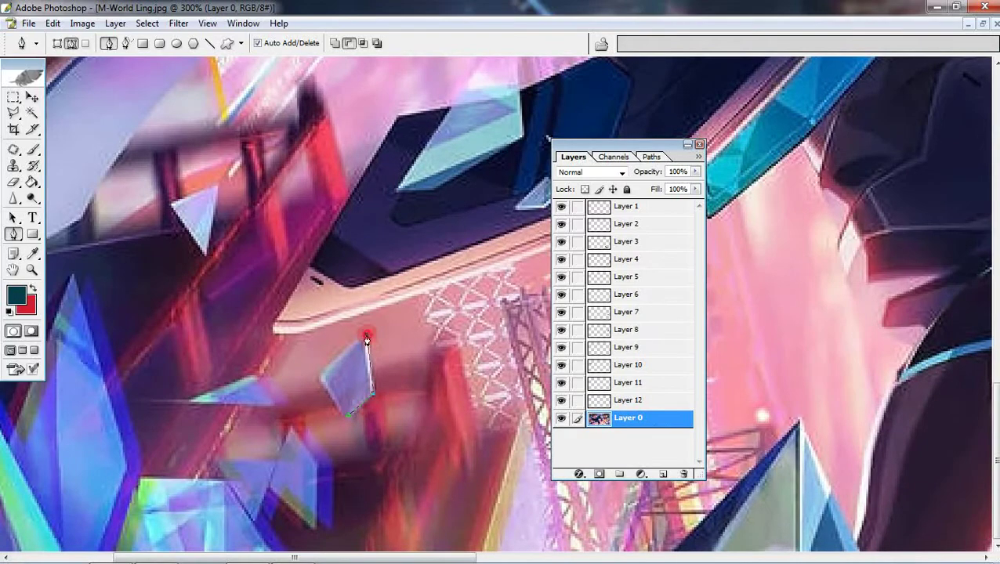
key("ctrl+Return")
key("ctrl+j")
Step: Outline the small pale triangular shard beside the lavender coat tail on Layer 0 and copy it onto a new layer
key("alt+bracketleft")
left_click_drag(249, 319, 351, 370)
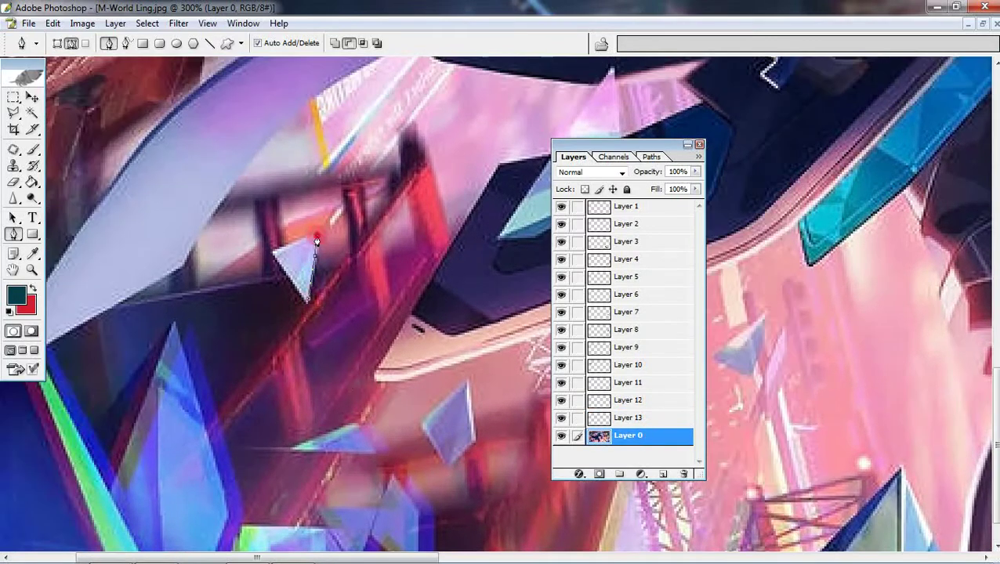
key("ctrl+Return")
key("ctrl+j")
Step: Outline the pointed shard at the image's bottom edge beside the standing leg and copy it from Layer 0 onto a new layer
scroll(401, 295, "down", 3)
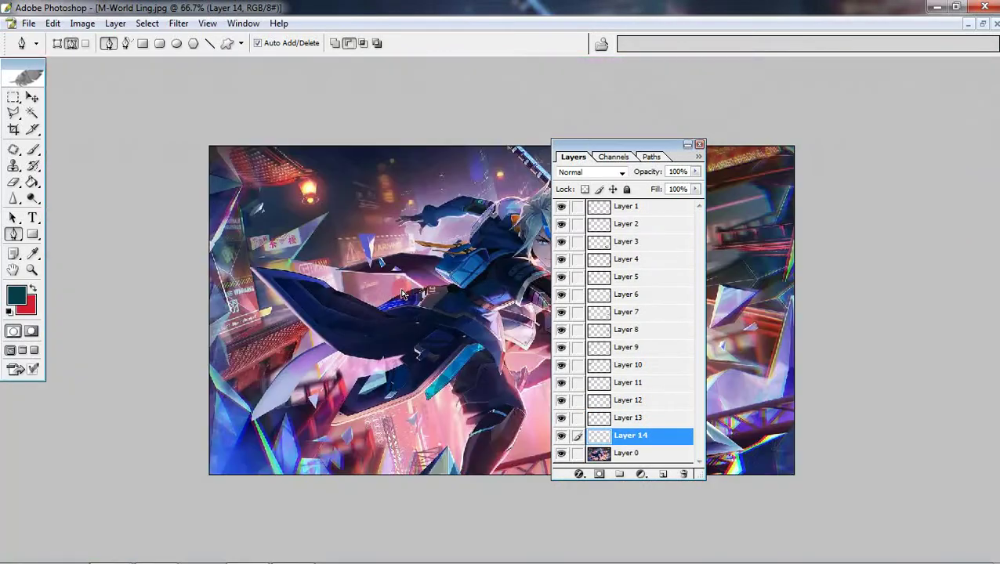
scroll(482, 160, "down", 1)
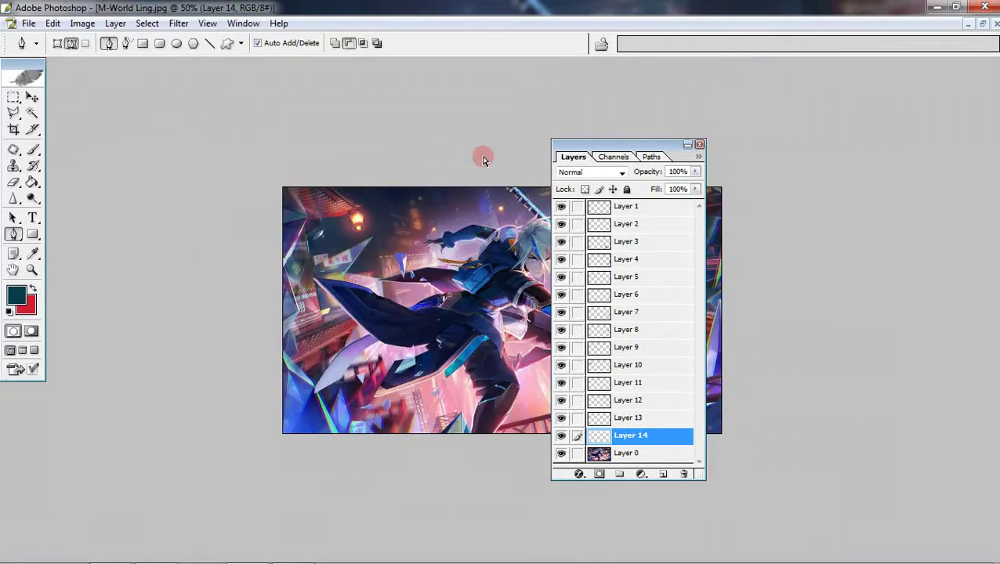
scroll(827, 139, "up", 2)
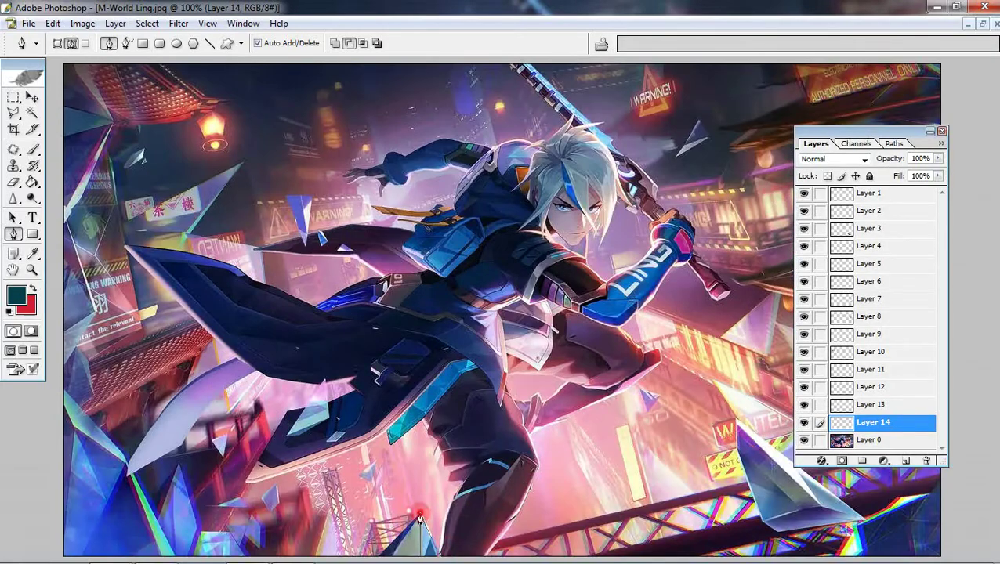
left_click(842, 443)
key("ctrl+j")
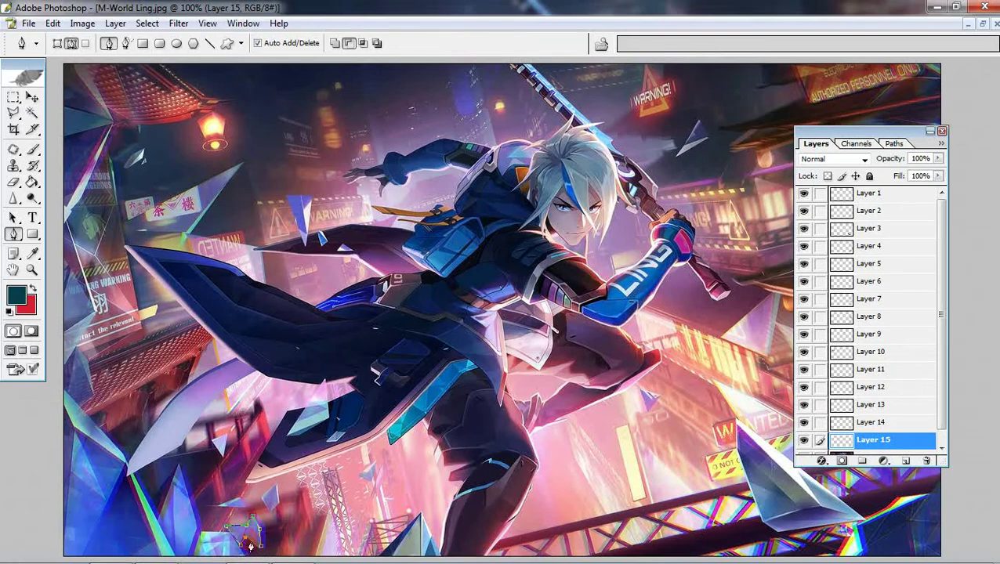
Step: Outline the small purple shards near the lower-left edge of the image and copy them from Layer 0 onto a new layer
scroll(870, 392, "down", 1)
left_click(870, 444)
key("ctrl+a")
key("ctrl+j")
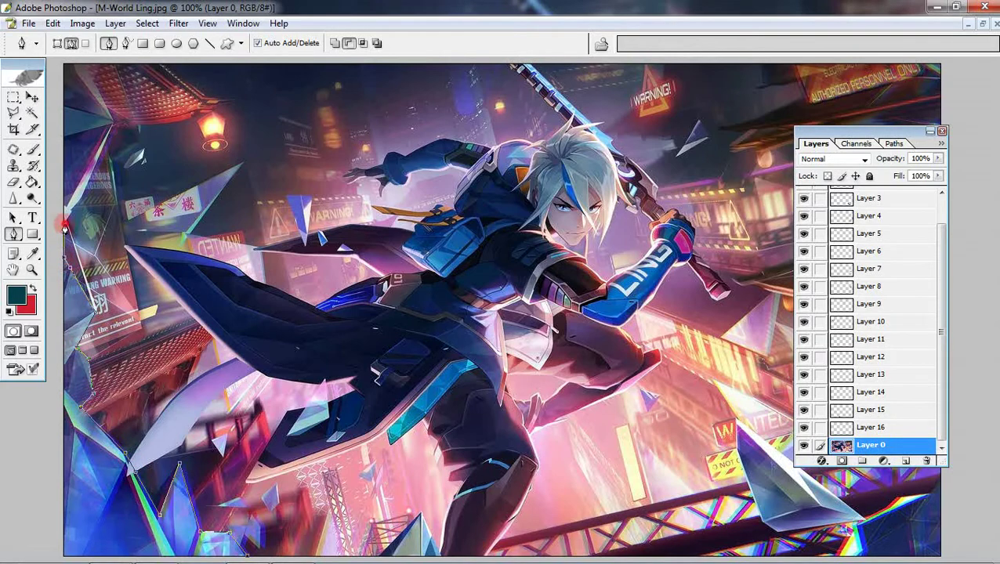
Step: Outline the large blue shard cluster along the image's left edge on Layer 0 and copy it onto a new layer
key("ctrl+minus")
left_click(330, 485)
key("ctrl+Return")
key("ctrl+j")
Step: Outline the pink and teal shard overlapping the coat's lower panel on Layer 0 and copy it onto a new layer
key("ctrl+plus")
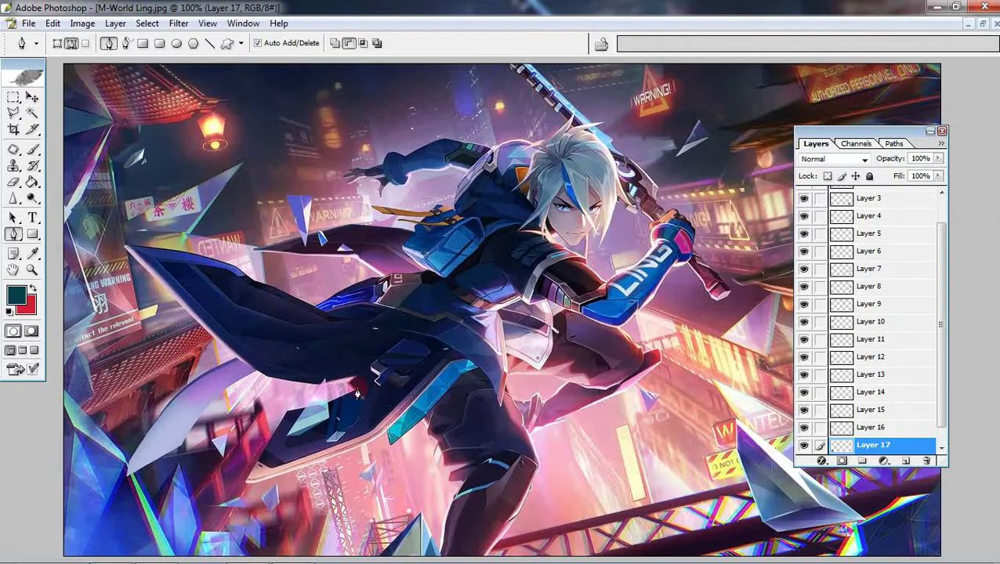
key("ctrl+plus")
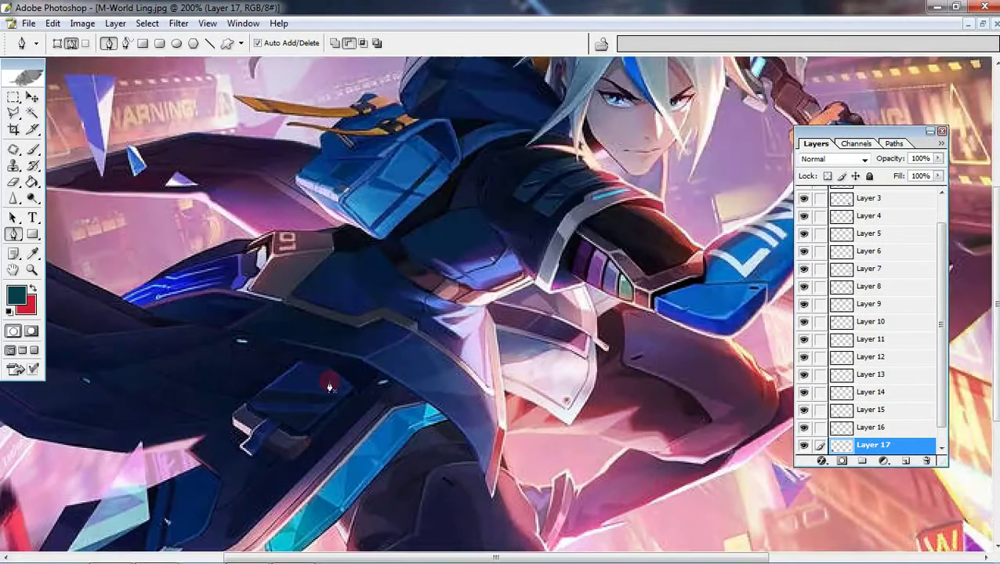
left_click_drag(354, 388, 274, 274)
key("alt+bracketleft")
left_click(232, 331)
left_click(198, 385)
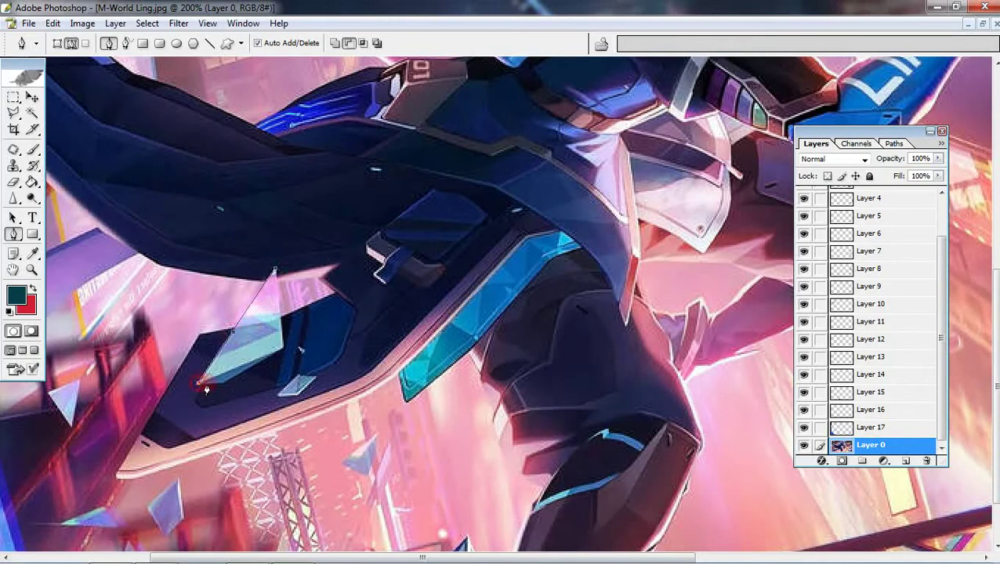
key("ctrl+Return")
key("ctrl+j")
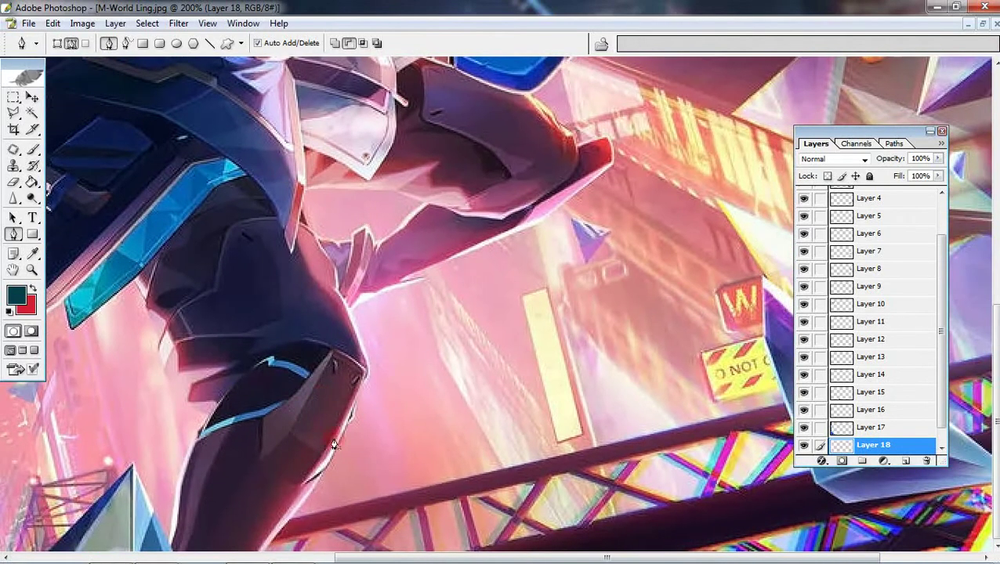
Step: Begin a Pen path around the character on Layer 0, tracing up the standing leg and along the raised lower leg
left_click(845, 445)
left_click(354, 404)
left_click(366, 359)
left_click(351, 308)
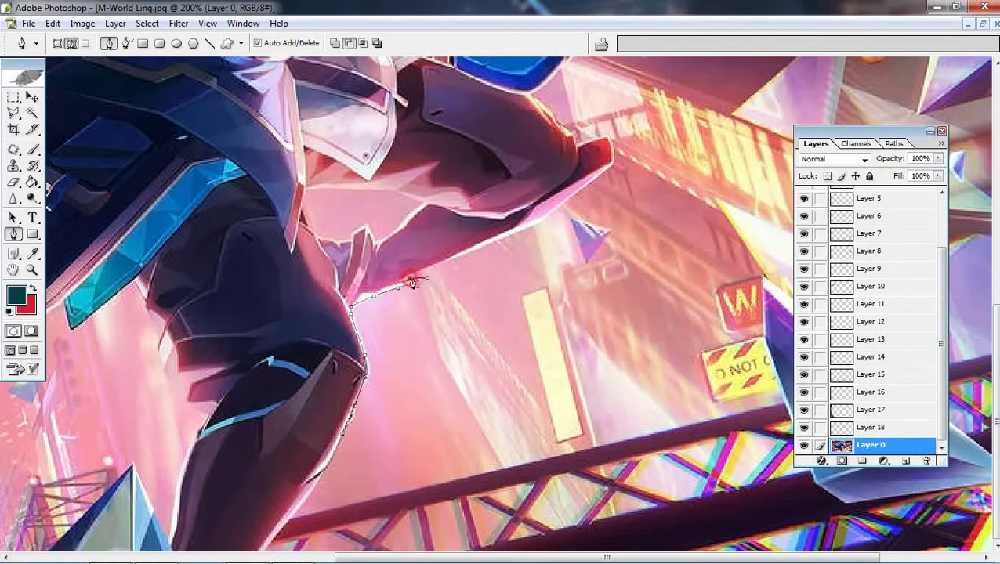
left_click_drag(412, 280, 362, 348)
left_click(413, 324)
left_click(491, 290)
left_click(532, 261)
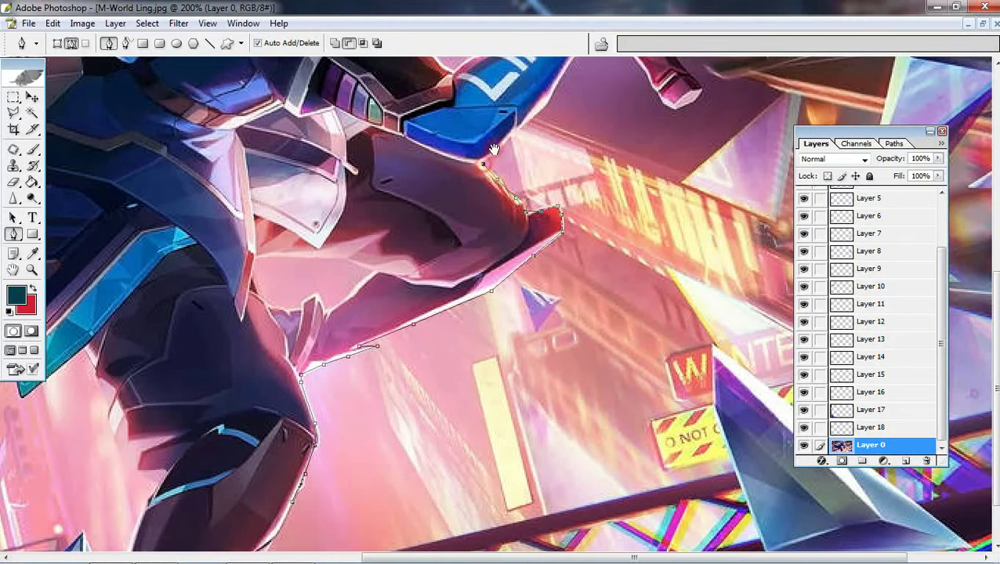
Step: Continue the character's path along the LING forearm, around the sword handle and over the gripping hand
left_click_drag(494, 148, 434, 294)
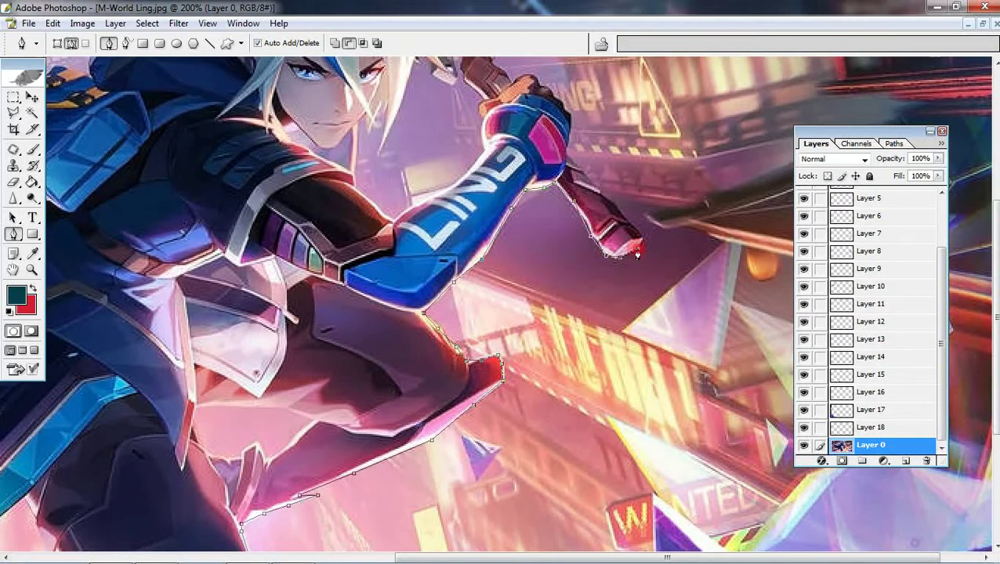
key("ctrl+plus")
left_click_drag(477, 100, 477, 342)
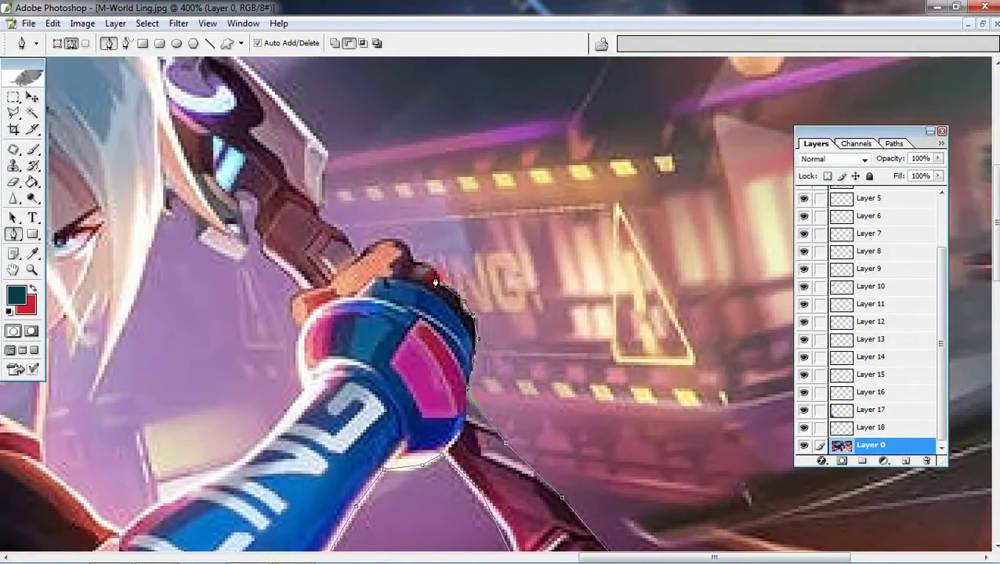
left_click_drag(363, 257, 363, 285)
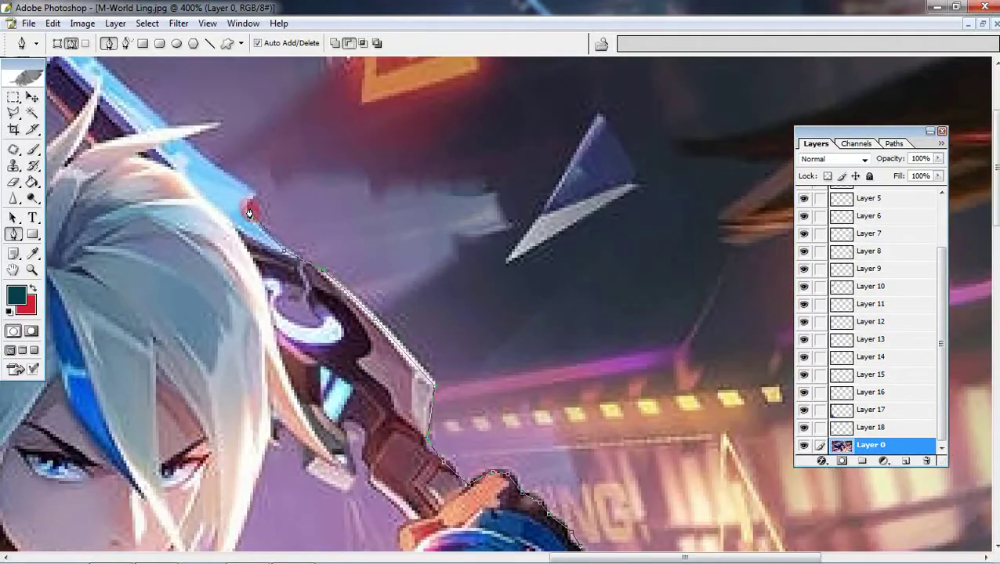
Step: Continue the character's path around the sword blade and down along the top of the hair
left_click_drag(250, 207, 303, 289)
key("ctrl+minus")
key("ctrl+minus")
key("ctrl+minus")
key("ctrl+minus")
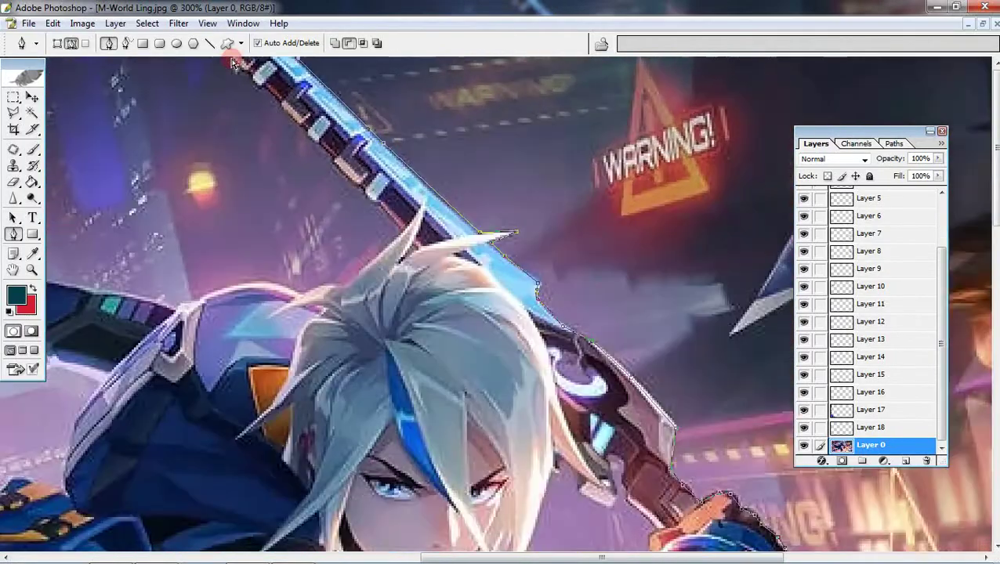
key("ctrl+plus")
key("ctrl+plus")
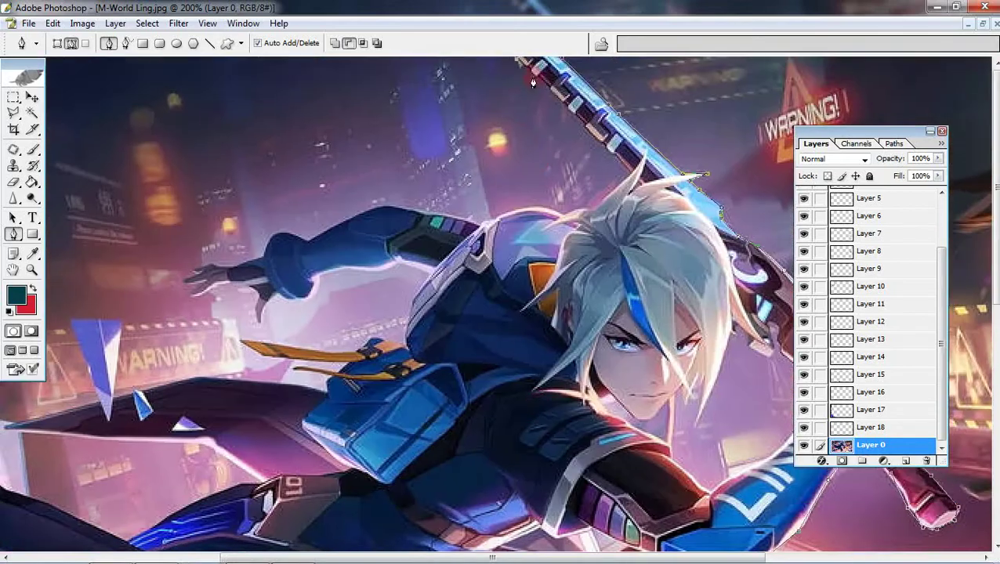
key("ctrl+plus")
left_click_drag(781, 173, 624, 290)
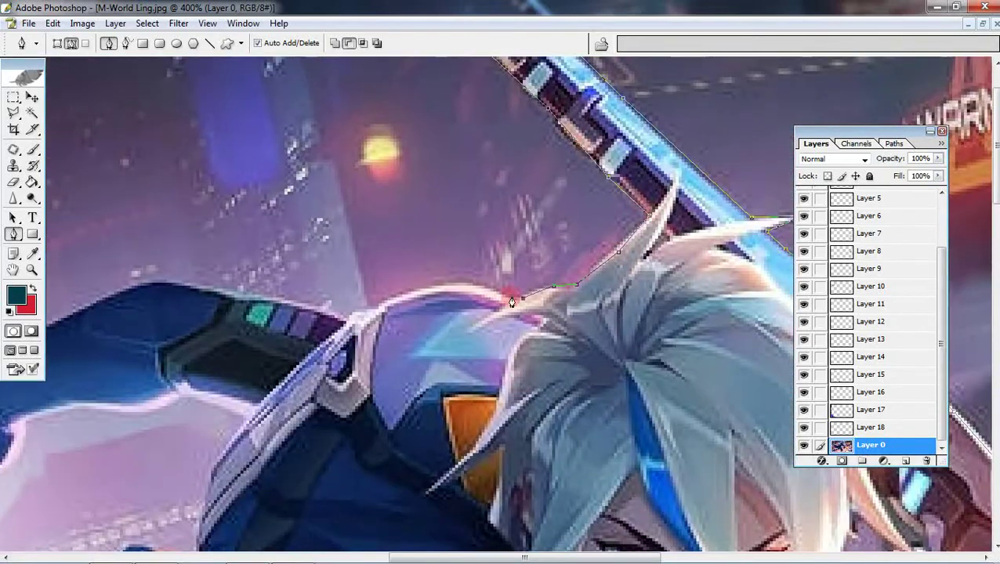
Step: Continue the character's path over the shoulder and along the upper edge of the outstretched arm
left_click_drag(377, 312, 398, 315)
left_click_drag(216, 307, 261, 290)
left_click(261, 290)
left_click_drag(46, 352, 249, 335)
left_click(249, 335)
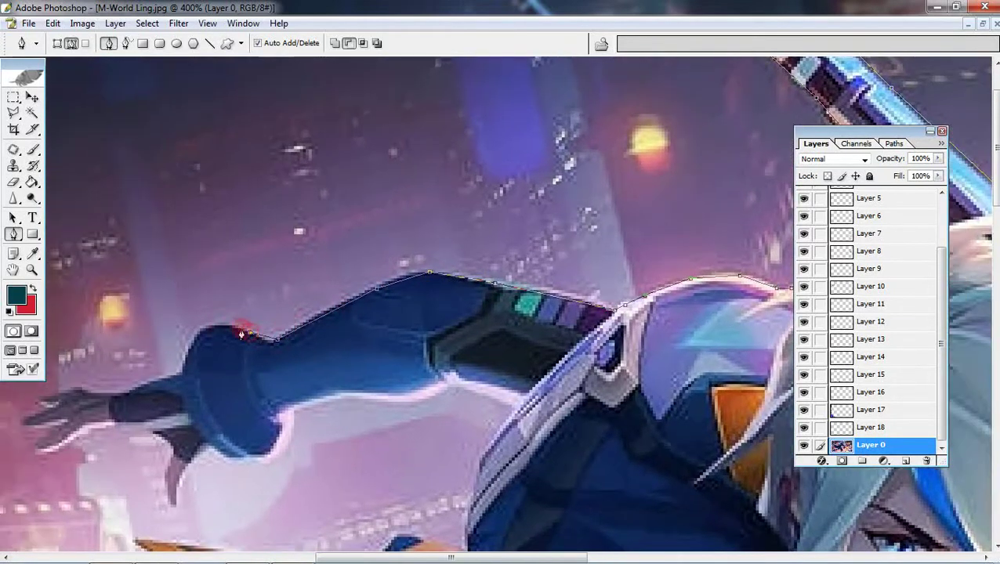
Step: Continue the character's path around the fingers and thumb of the outstretched hand and back along the underside of the sleeve
left_click(179, 374)
left_click_drag(130, 398, 439, 358)
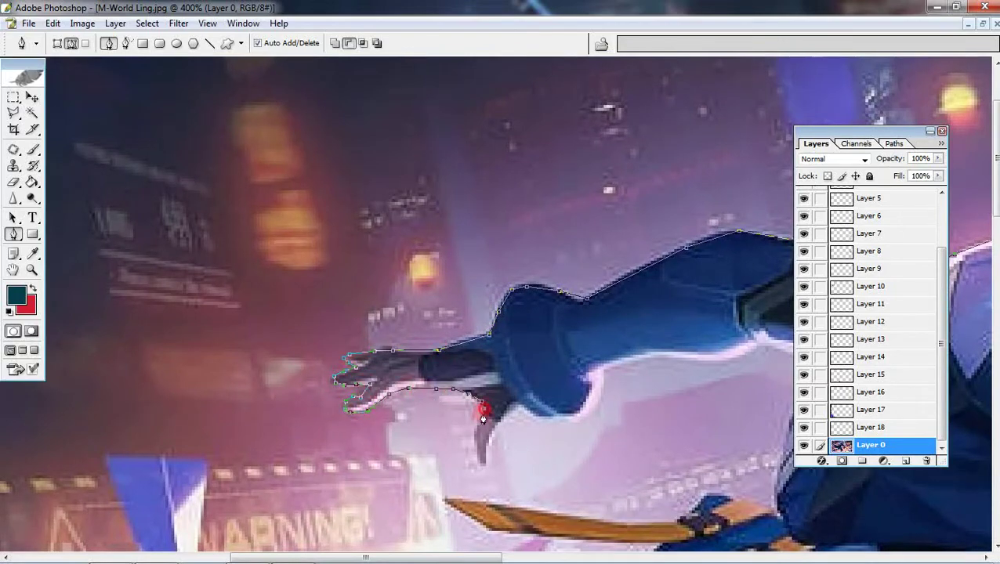
left_click_drag(609, 370, 480, 408)
left_click(479, 408)
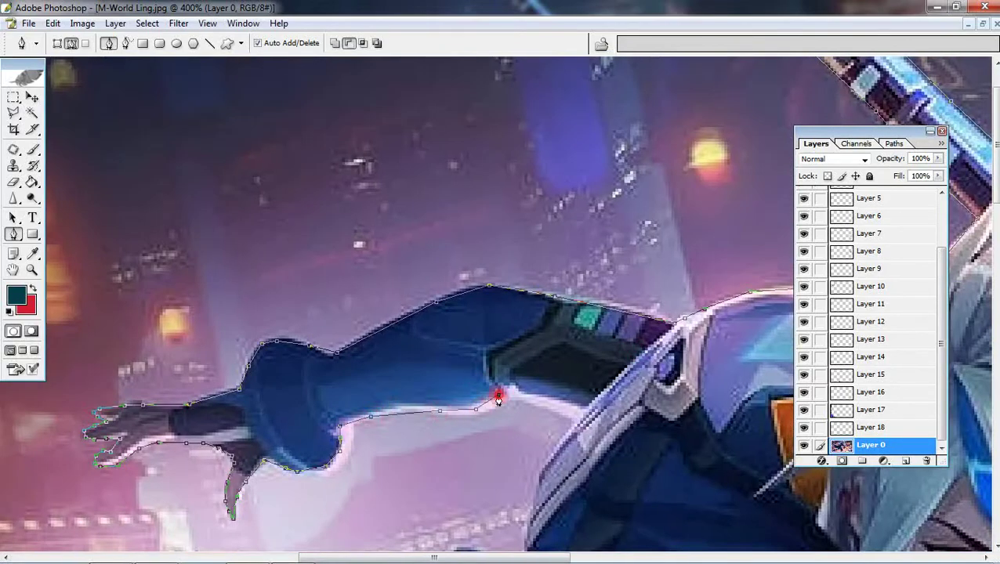
Step: Continue the character's path below the upper arm, down the back edge of the jacket and around the orange sash ends
left_click(561, 397)
left_click_drag(669, 459, 508, 350)
left_click(501, 345)
left_click(490, 380)
left_click(486, 433)
left_click(388, 456)
left_click_drag(388, 456, 635, 437)
left_click(401, 412)
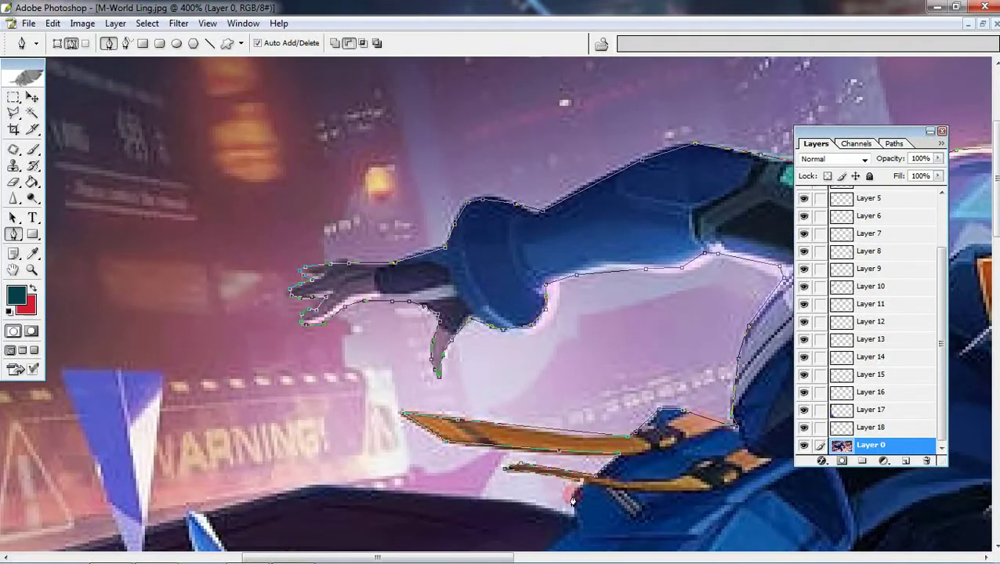
Step: Continue the character's path along the upper coat tail's top edge and around the tall purple shard to the tail's tip
left_click_drag(210, 519, 393, 437)
left_click(376, 432)
left_click(326, 446)
left_click(342, 295)
left_click(246, 290)
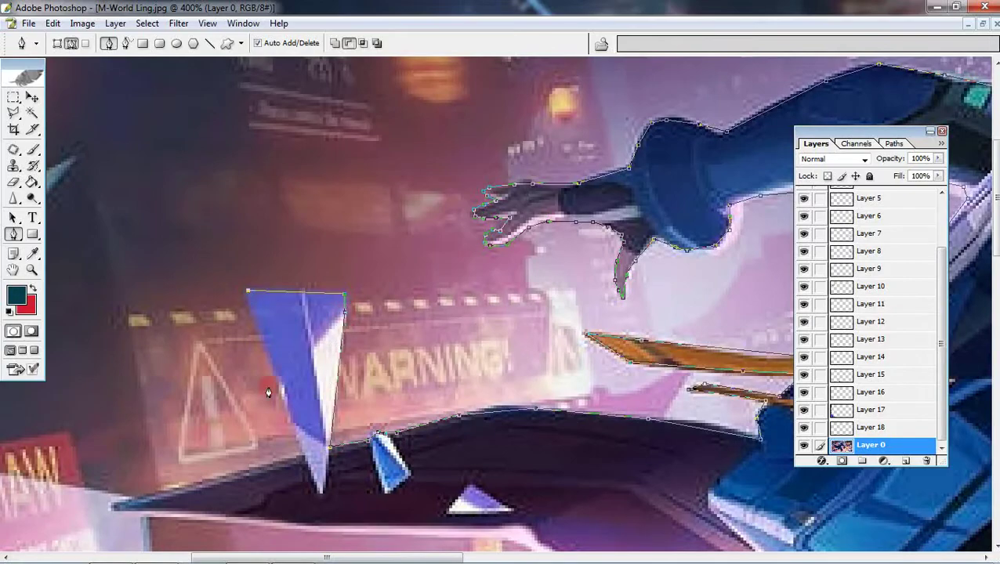
left_click(300, 453)
left_click_drag(166, 501, 269, 397)
key("ctrl+minus")
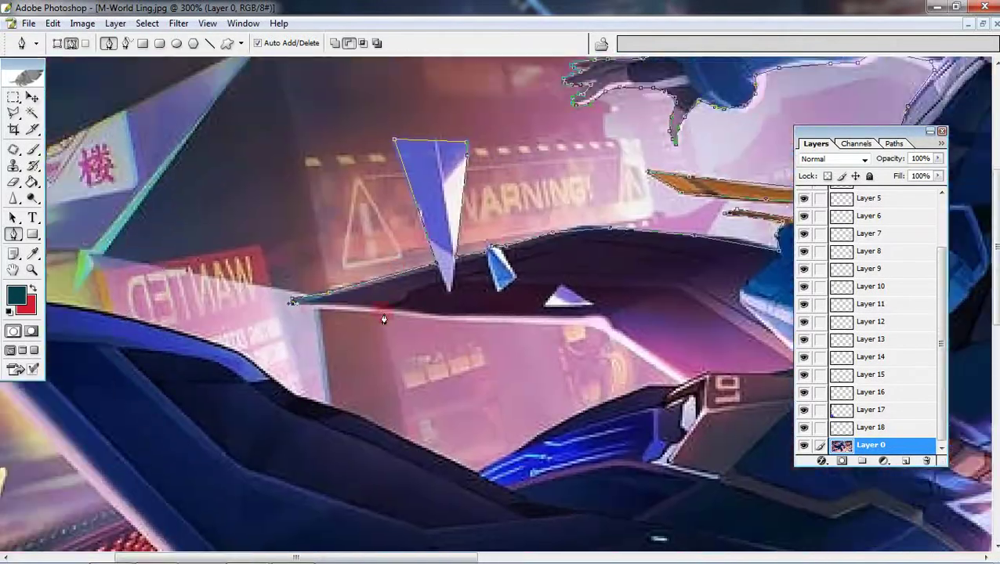
Step: Continue the character's path along the upper coat tail's underside and out along the top edge of the long blue coat tail
left_click(338, 413)
left_click(481, 471)
left_click(373, 423)
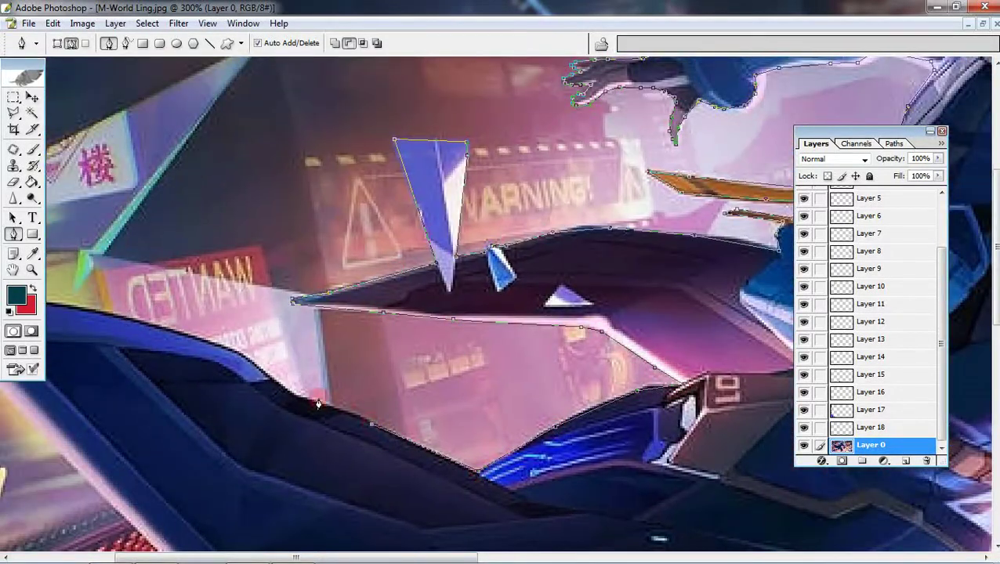
left_click(308, 398)
left_click_drag(308, 398, 454, 419)
left_click(369, 376)
left_click(274, 337)
left_click(165, 321)
left_click(59, 320)
Step: Continue the character's path around the long blue coat tail and the pale purple ribbon hanging below it
left_click_drag(148, 410, 207, 435)
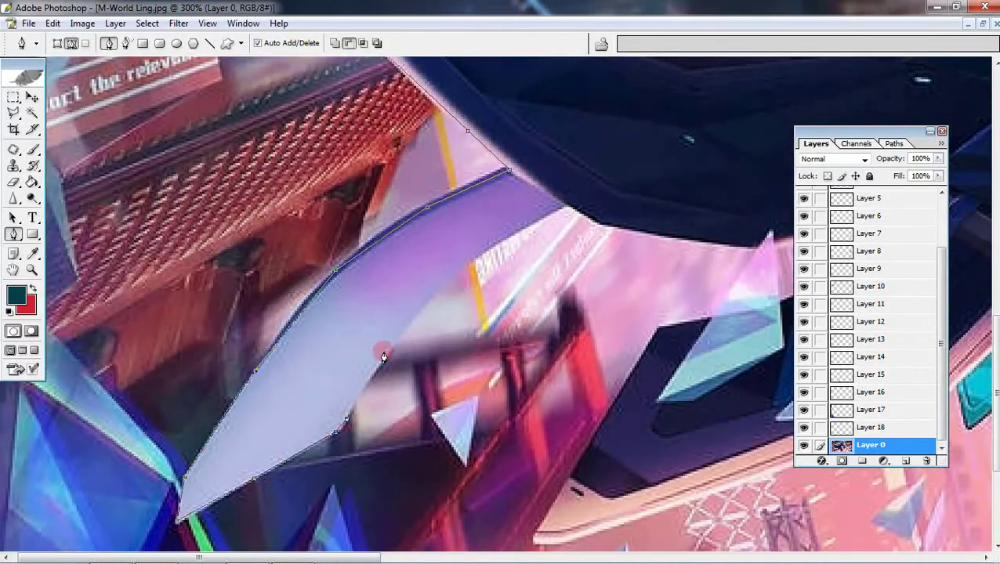
left_click_drag(557, 211, 384, 231)
key("ctrl+minus")
key("ctrl+minus")
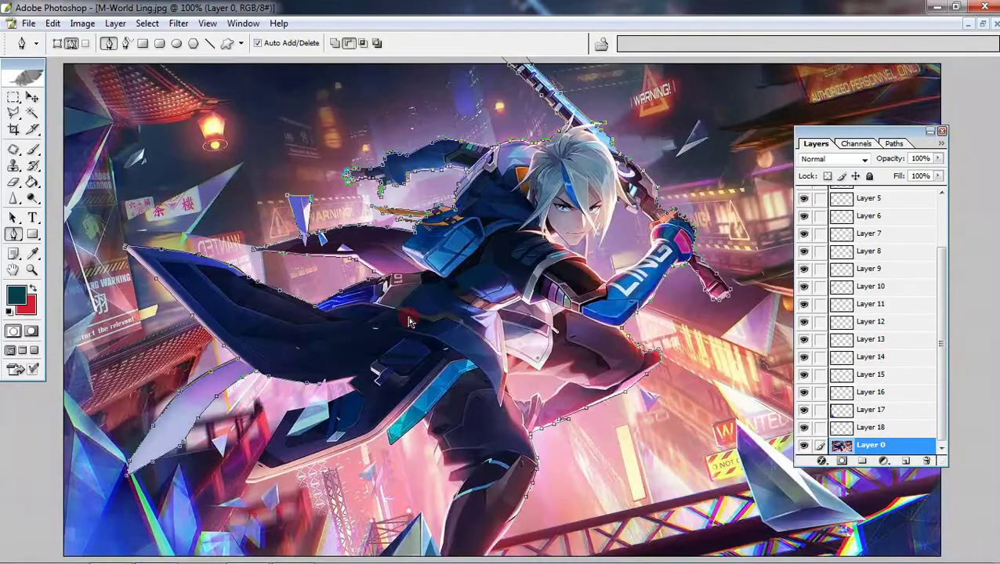
Step: Continue the character's path around the lower coat panel and along its pale bottom edge up to the teal trim
key("ctrl+plus")
key("ctrl+plus")
scroll(166, 470, "down", 3)
scroll(166, 463, "left", 2)
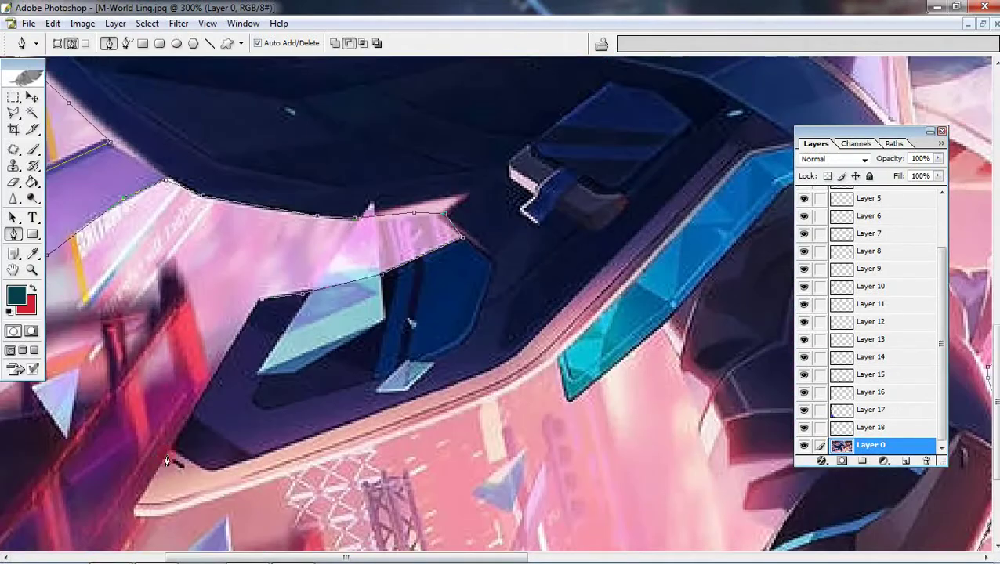
left_click(247, 487)
left_click(386, 443)
left_click(515, 389)
left_click(556, 359)
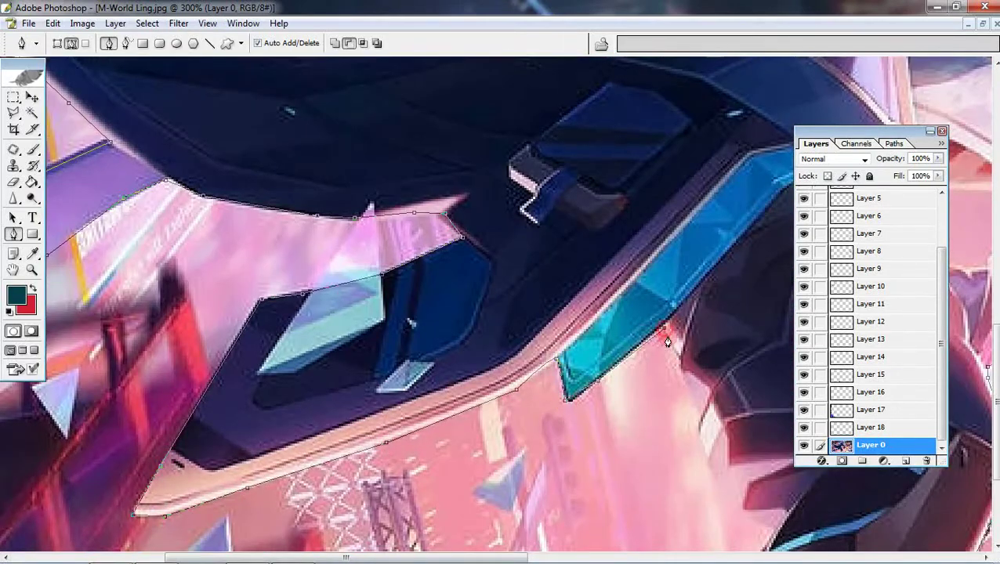
Step: Continue the character's path past the teal trim and down the back of the standing leg's thigh to the knee
scroll(667, 342, "right", 2)
scroll(667, 342, "down", 1)
left_click(509, 293)
left_click(532, 335)
left_click(554, 375)
left_click(596, 373)
left_click(581, 399)
scroll(560, 308, "down", 1)
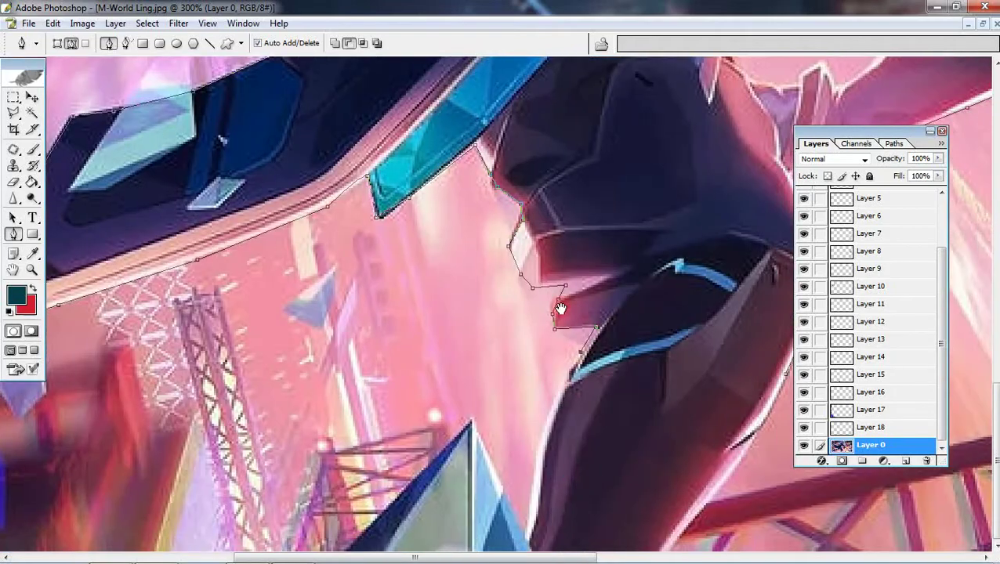
Step: Convert the character's path to a selection, copy it onto a new layer and delete Layer 0
key("ctrl+minus")
key("ctrl+minus")
key("ctrl+minus")
key("ctrl+Return")
key("ctrl+j")
left_click_drag(868, 444, 926, 461)
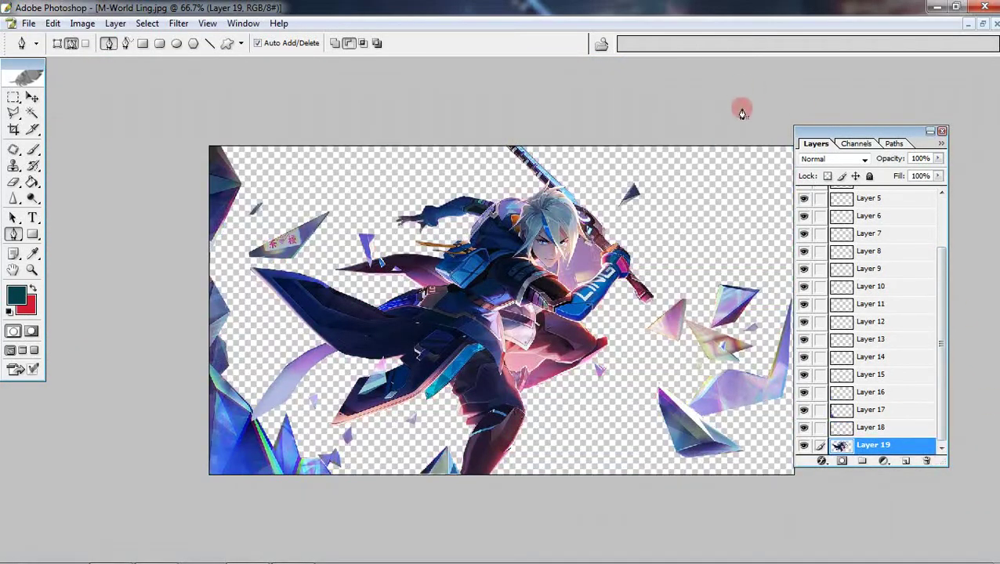
Step: Begin a Pen path around the leftover background beside the face, tracing along the upper edge of the LING forearm
key("ctrl+plus")
key("ctrl+plus")
key("ctrl+plus")
key("ctrl+plus")
left_click(494, 395)
left_click(443, 424)
left_click(403, 446)
left_click(373, 464)
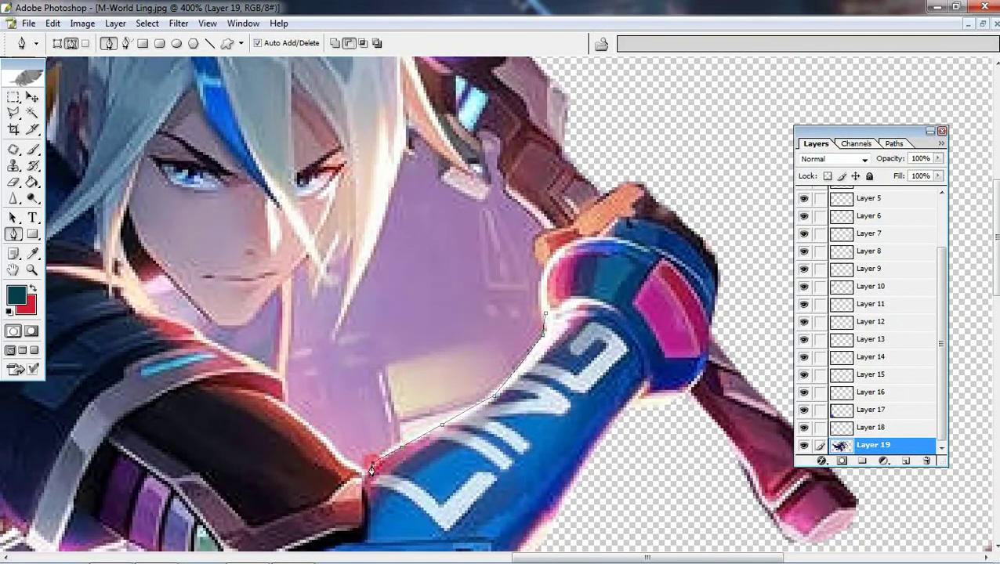
Step: Continue the background path along the shoulder and up around the tips of the hair strands toward the sword guard
left_click(288, 395)
left_click(292, 295)
left_click(295, 274)
left_click(308, 257)
left_click(313, 294)
left_click(320, 284)
left_click(337, 255)
left_click(344, 259)
left_click(350, 243)
left_click(356, 294)
left_click(337, 320)
left_click(334, 343)
left_click(381, 239)
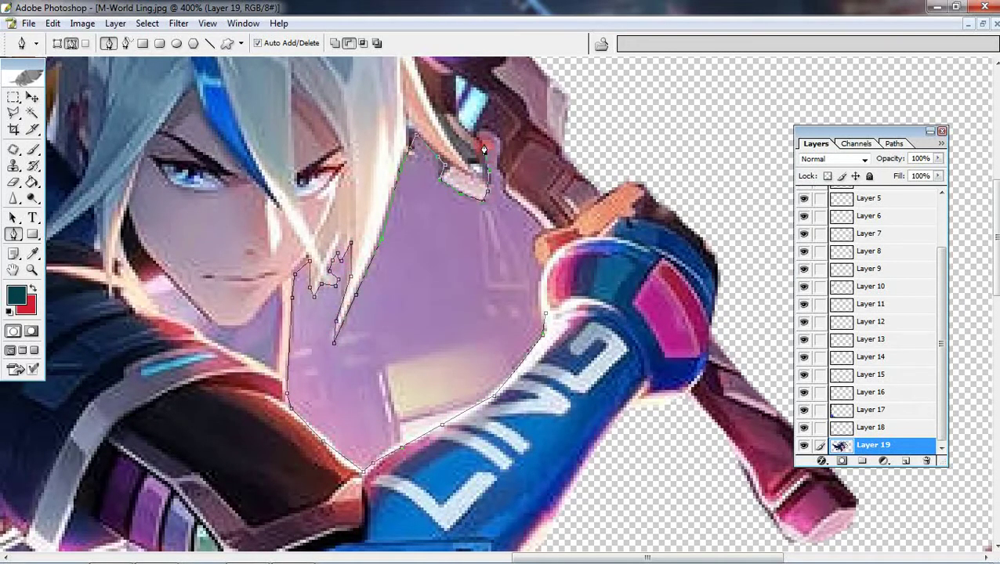
Step: Close the path at the gripping hand and delete the enclosed background between the face and forearm
left_click(543, 273)
key("ctrl+Return")
key("Delete")
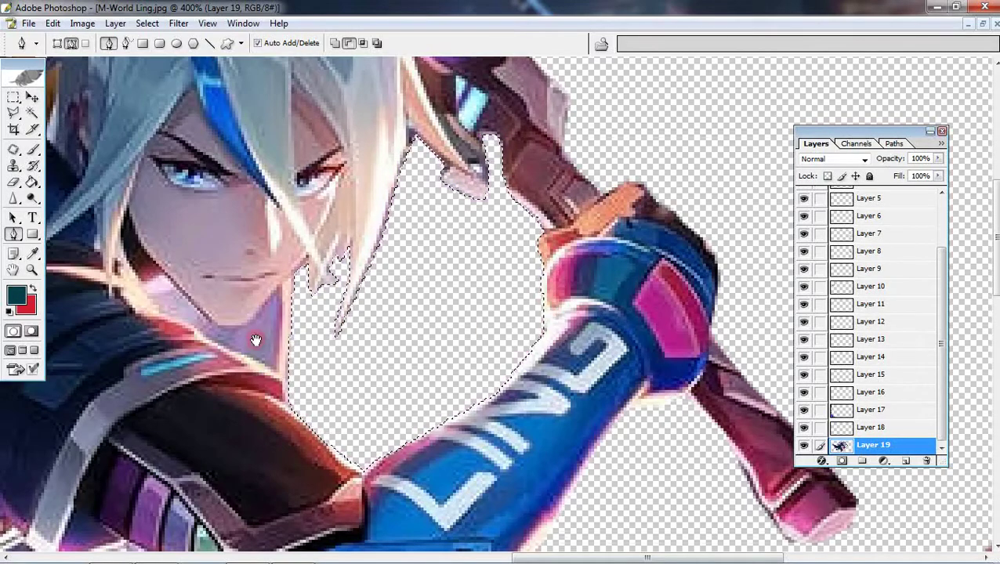
Step: Outline the small leftover background area below the chin with the Pen tool and delete it
left_click_drag(180, 314, 258, 298)
left_click(369, 275)
left_click(367, 356)
left_click(234, 270)
left_click(369, 276)
key("ctrl+Return")
key("Delete")
Step: Outline the pink background gap between the character's legs with the Pen tool and delete it
scroll(418, 369, "down", 5)
scroll(501, 313, "up", 5)
left_click(548, 447)
left_click(581, 432)
left_click(494, 369)
left_click(435, 366)
left_click(436, 388)
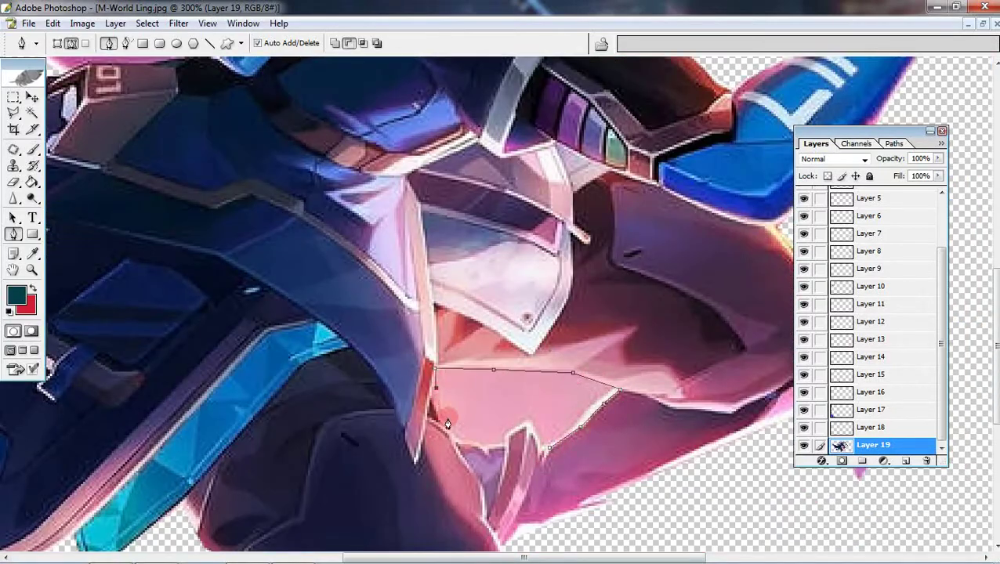
left_click(548, 447)
key("ctrl+Return")
key("Delete")
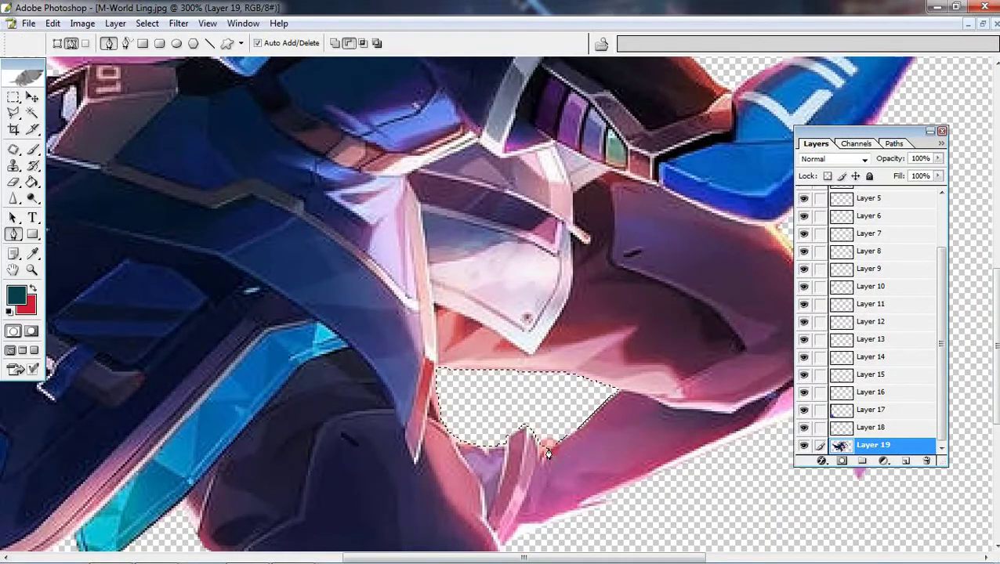
Step: Darken the shadows of the character on Layer 19 with Levels and merge all visible layers
scroll(549, 452, "down", 4)
scroll(558, 439, "up", 2)
left_click(14, 131)
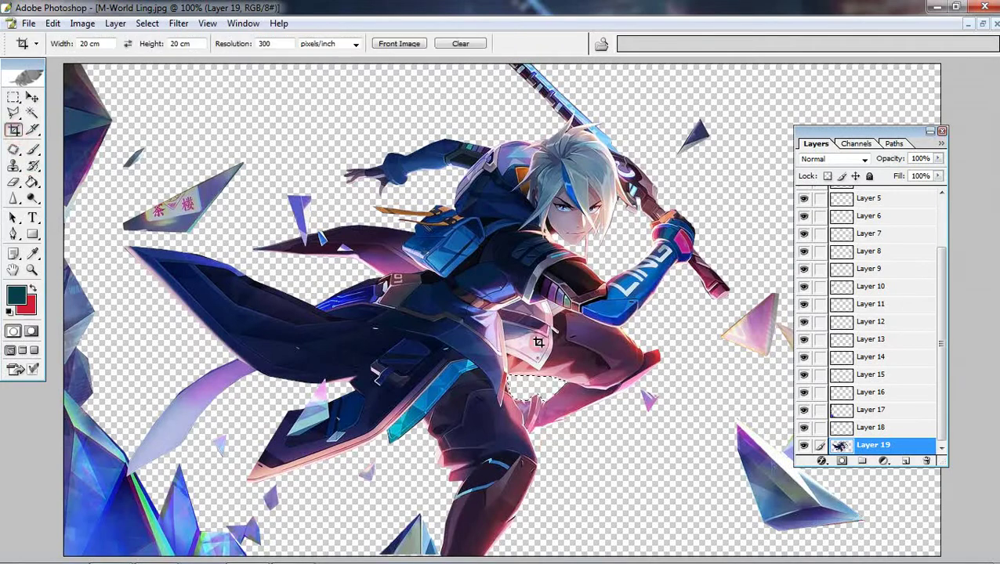
key("ctrl+minus")
key("ctrl+l")
left_click_drag(729, 457, 745, 457)
left_click(948, 350)
scroll(942, 306, "up", 3)
key("ctrl+shift+e")
Step: Bring up the cloud image 99813-proses-terbentuknya-awan-dan-jenisnya.jpg and apply the Polar Coordinates distortion to it
left_click(982, 24)
left_click(53, 554)
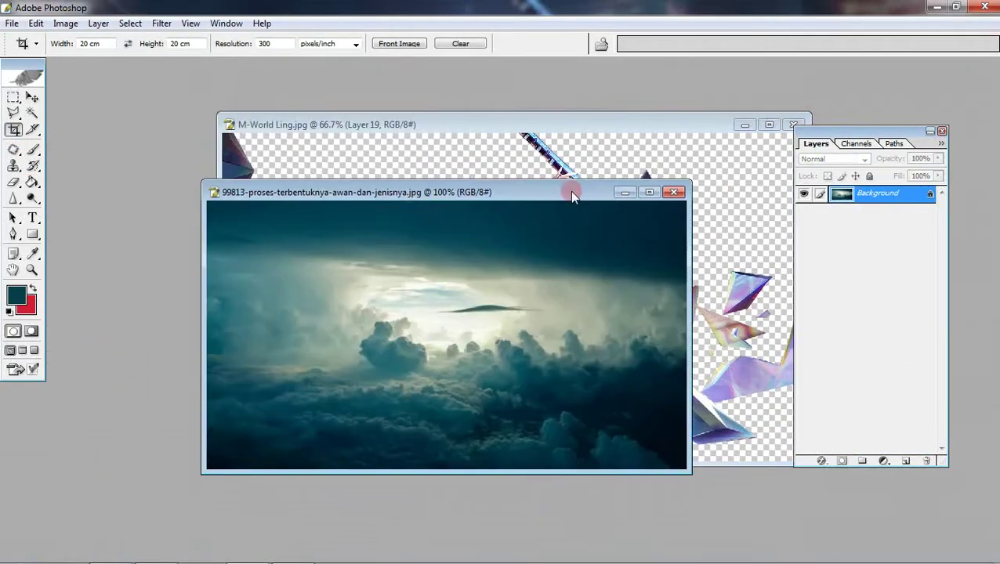
left_click(162, 23)
mouse_move(196, 182)
left_click(402, 287)
left_click(574, 143)
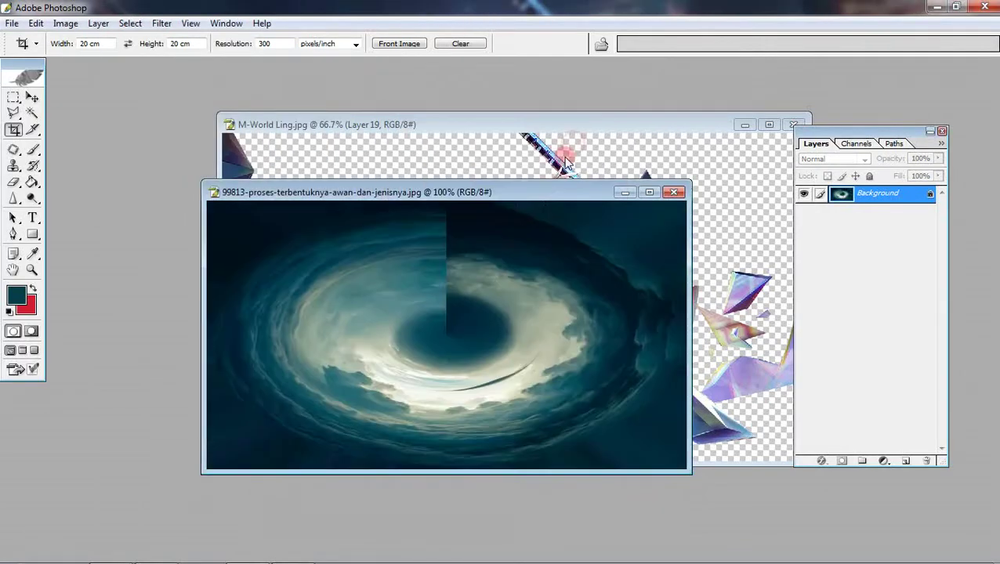
Step: Patch the vertical seam above the dark centre of the cloud vortex with the Patch tool
left_click(13, 149)
key("ctrl+plus")
left_click(649, 192)
left_click_drag(468, 282, 548, 253)
mouse_move(473, 78)
left_mouse_down()
mouse_move(462, 216)
mouse_move(474, 78)
left_mouse_up()
left_click_drag(537, 130, 576, 161)
mouse_move(486, 132)
left_mouse_down()
mouse_move(392, 133)
mouse_move(388, 205)
left_mouse_up()
key("ctrl+d")
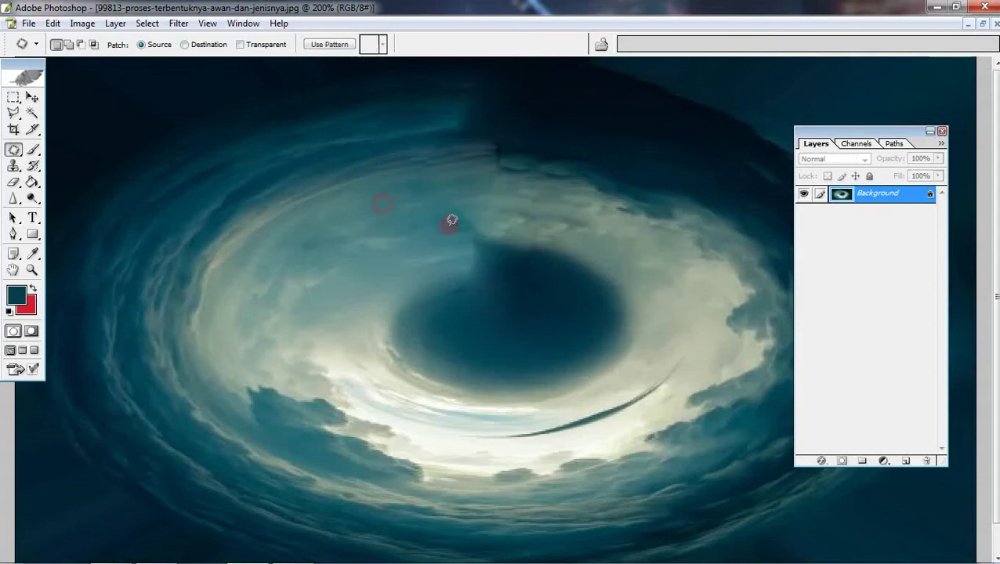
Step: Brush dark teal over the seam inside the vortex's dark centre to even it out
scroll(450, 221, "down", 1)
key("b")
mouse_move(571, 293)
left_mouse_down()
mouse_move(463, 266)
mouse_move(441, 274)
mouse_move(512, 257)
mouse_move(444, 333)
left_mouse_up()
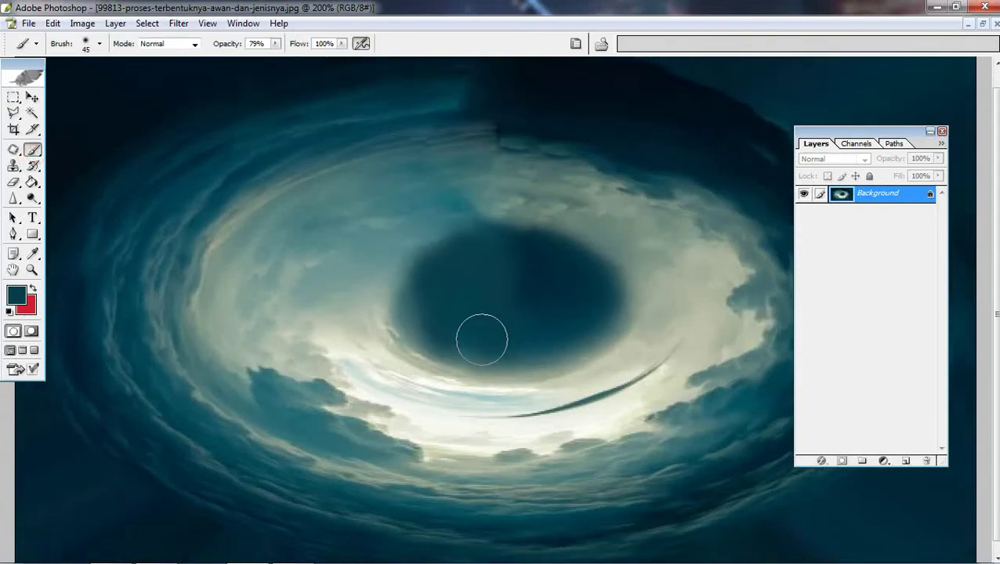
key("ctrl+minus")
key("ctrl+minus")
Step: Apply the Pinch distortion to the cloud image with an amount of 100%
left_click(982, 24)
left_click(32, 97)
left_click_drag(369, 192, 196, 123)
left_click(161, 22)
mouse_move(329, 181)
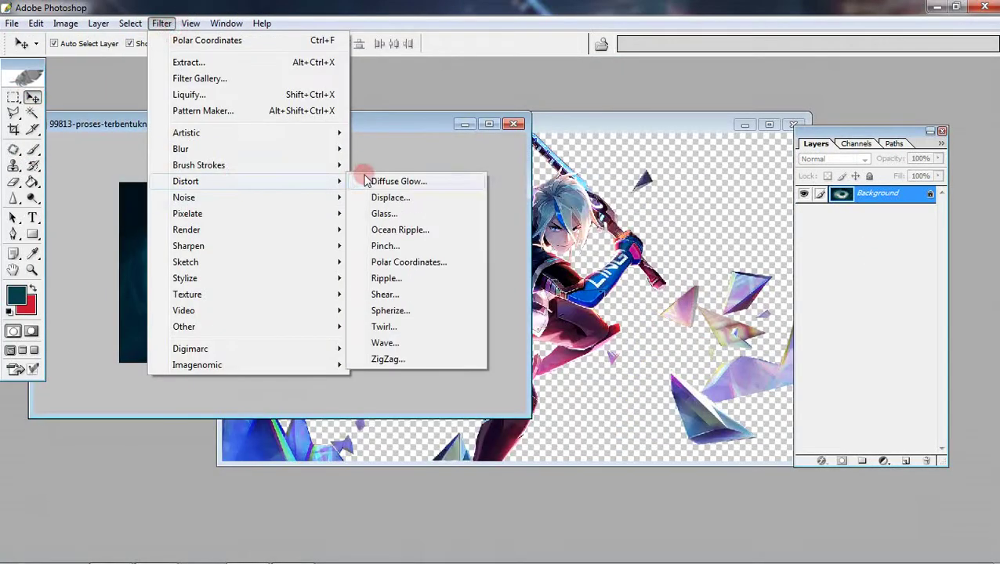
left_click(384, 243)
left_click(597, 144)
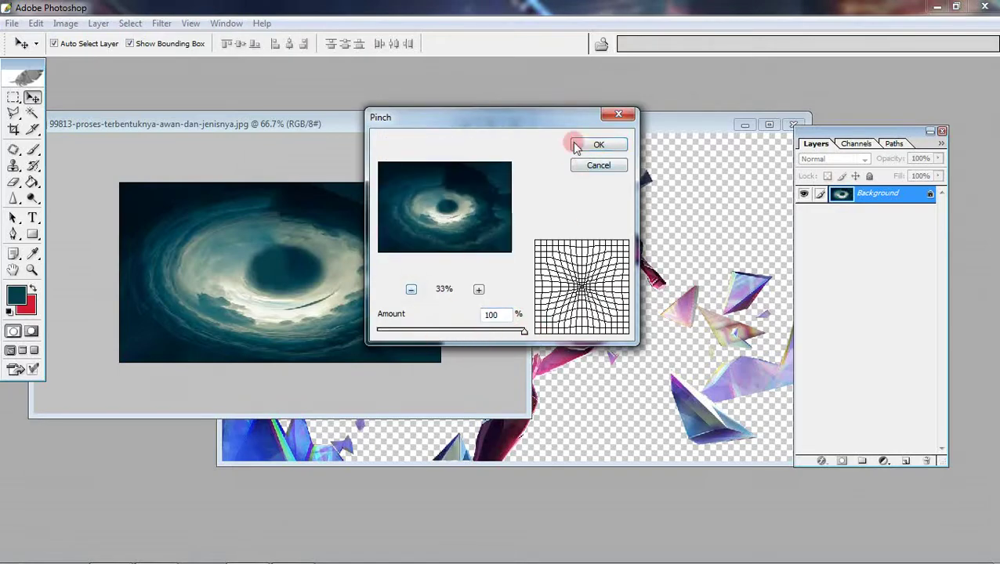
Step: Copy the pinched cloud image into M-World Ling.jpg as a new layer and maximise that document
left_click(32, 97)
left_click_drag(324, 226, 422, 182)
left_click(769, 124)
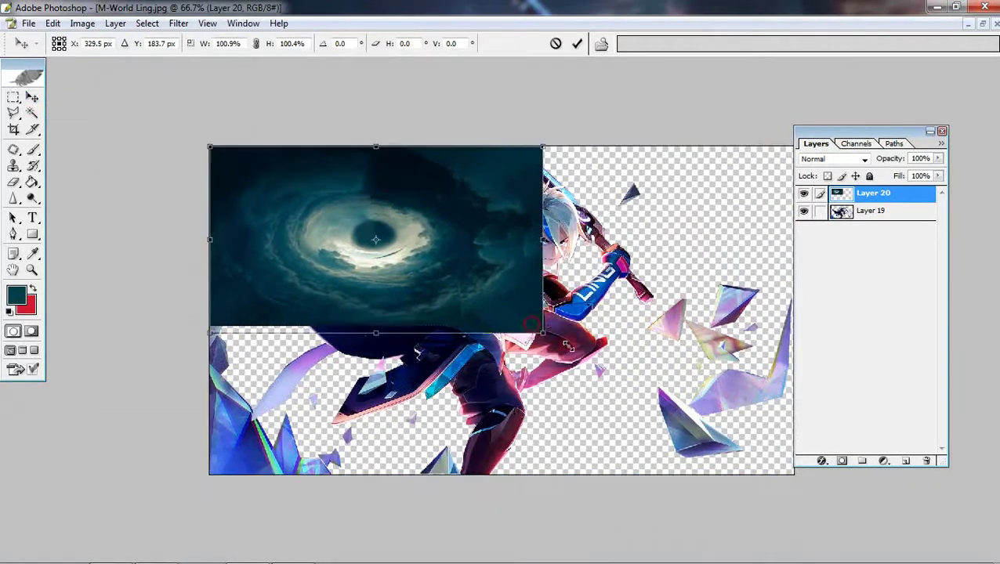
Step: Scale the cloud layer to cover the whole canvas and move it below Layer 19
key("ctrl+t")
left_click_drag(528, 335, 792, 473)
key("Return")
left_click_drag(871, 193, 874, 225)
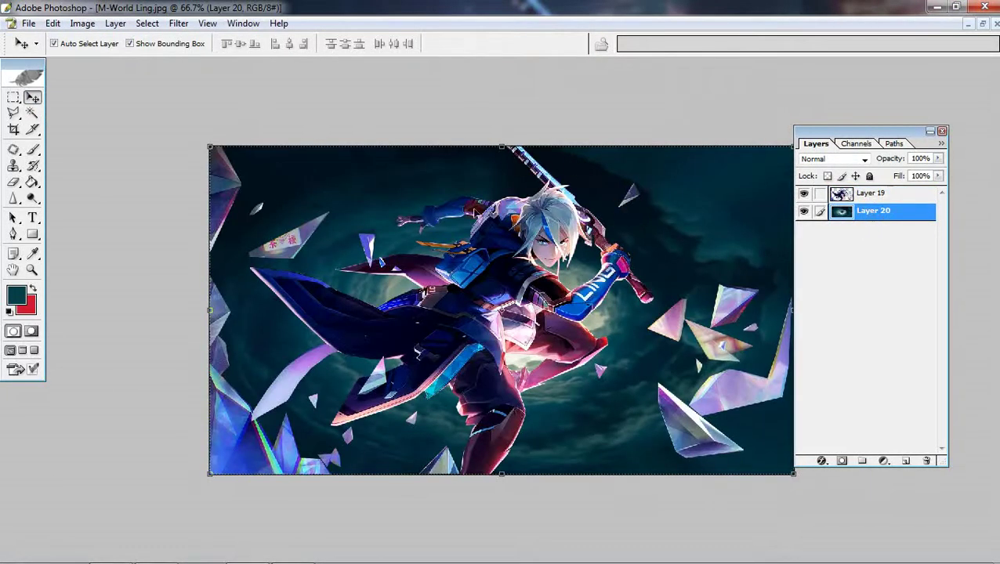
Step: Enlarge the cloud layer beyond the canvas edges and shift the vortex to the right of the character
key("ctrl+minus")
key("ctrl+t")
left_click_drag(722, 433, 822, 466)
left_click_drag(282, 187, 179, 118)
key("Return")
left_click_drag(598, 106, 703, 257)
Step: Boost the cloud layer's contrast with Levels, using black input 68 and a lowered white input, and centre the vortex behind the character
key("ctrl+l")
left_click_drag(729, 456, 779, 457)
left_click_drag(916, 456, 810, 437)
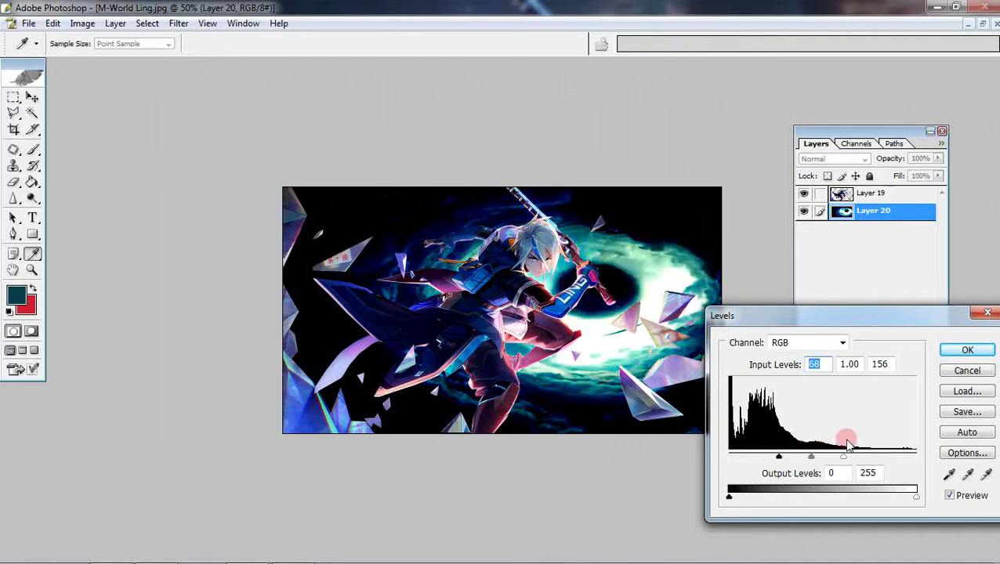
left_click(967, 350)
key("v")
left_click_drag(692, 243, 593, 234)
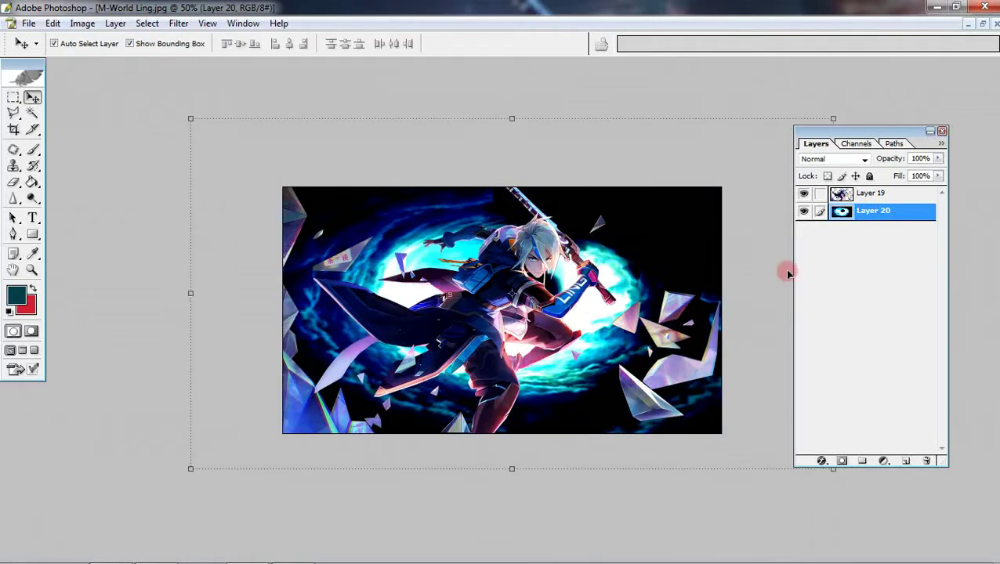
Step: Recolour the cloud layer with Hue/Saturation, setting Hue to +70 and Lightness to +5
left_click(82, 23)
left_click(290, 181)
left_click_drag(848, 370, 890, 376)
left_click_drag(848, 439, 852, 439)
mouse_move(884, 370)
left_mouse_down()
mouse_move(878, 384)
mouse_move(886, 373)
left_mouse_up()
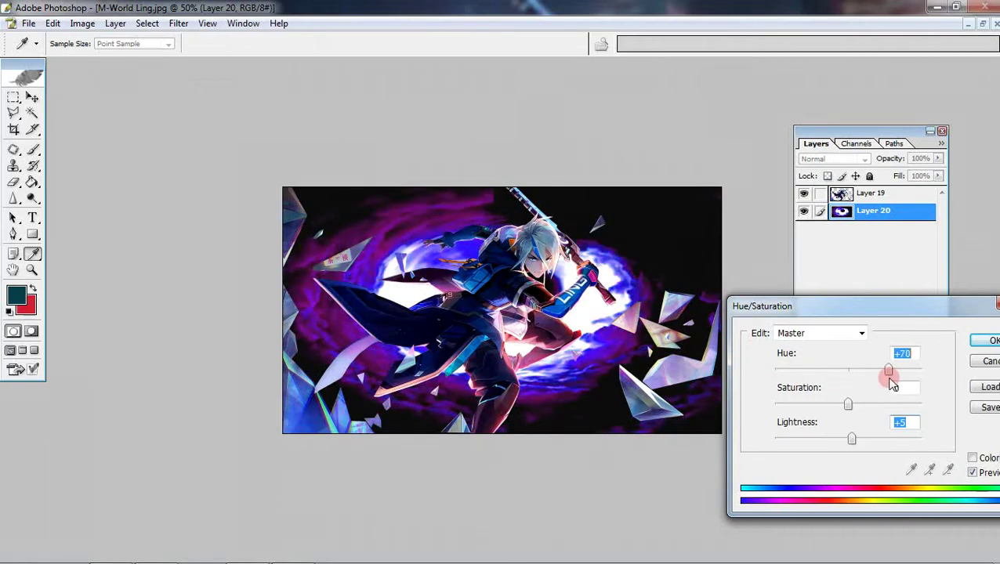
key("Return")
Step: Shift the purple vortex to the right of the character and merge the two layers into one
mouse_move(643, 245)
left_mouse_down()
mouse_move(596, 235)
mouse_move(694, 255)
mouse_move(655, 247)
left_mouse_up()
key("ctrl+e")
key("c")
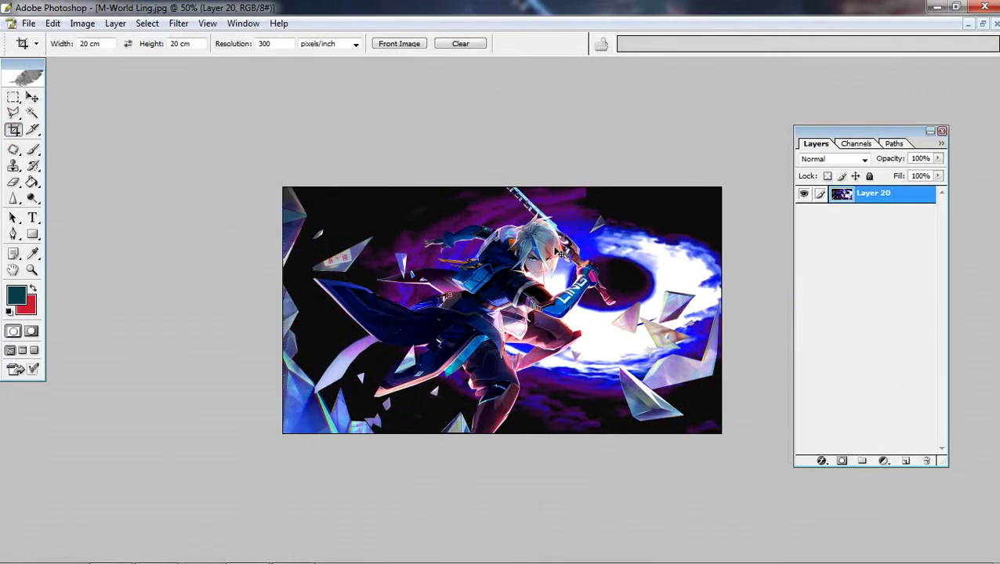